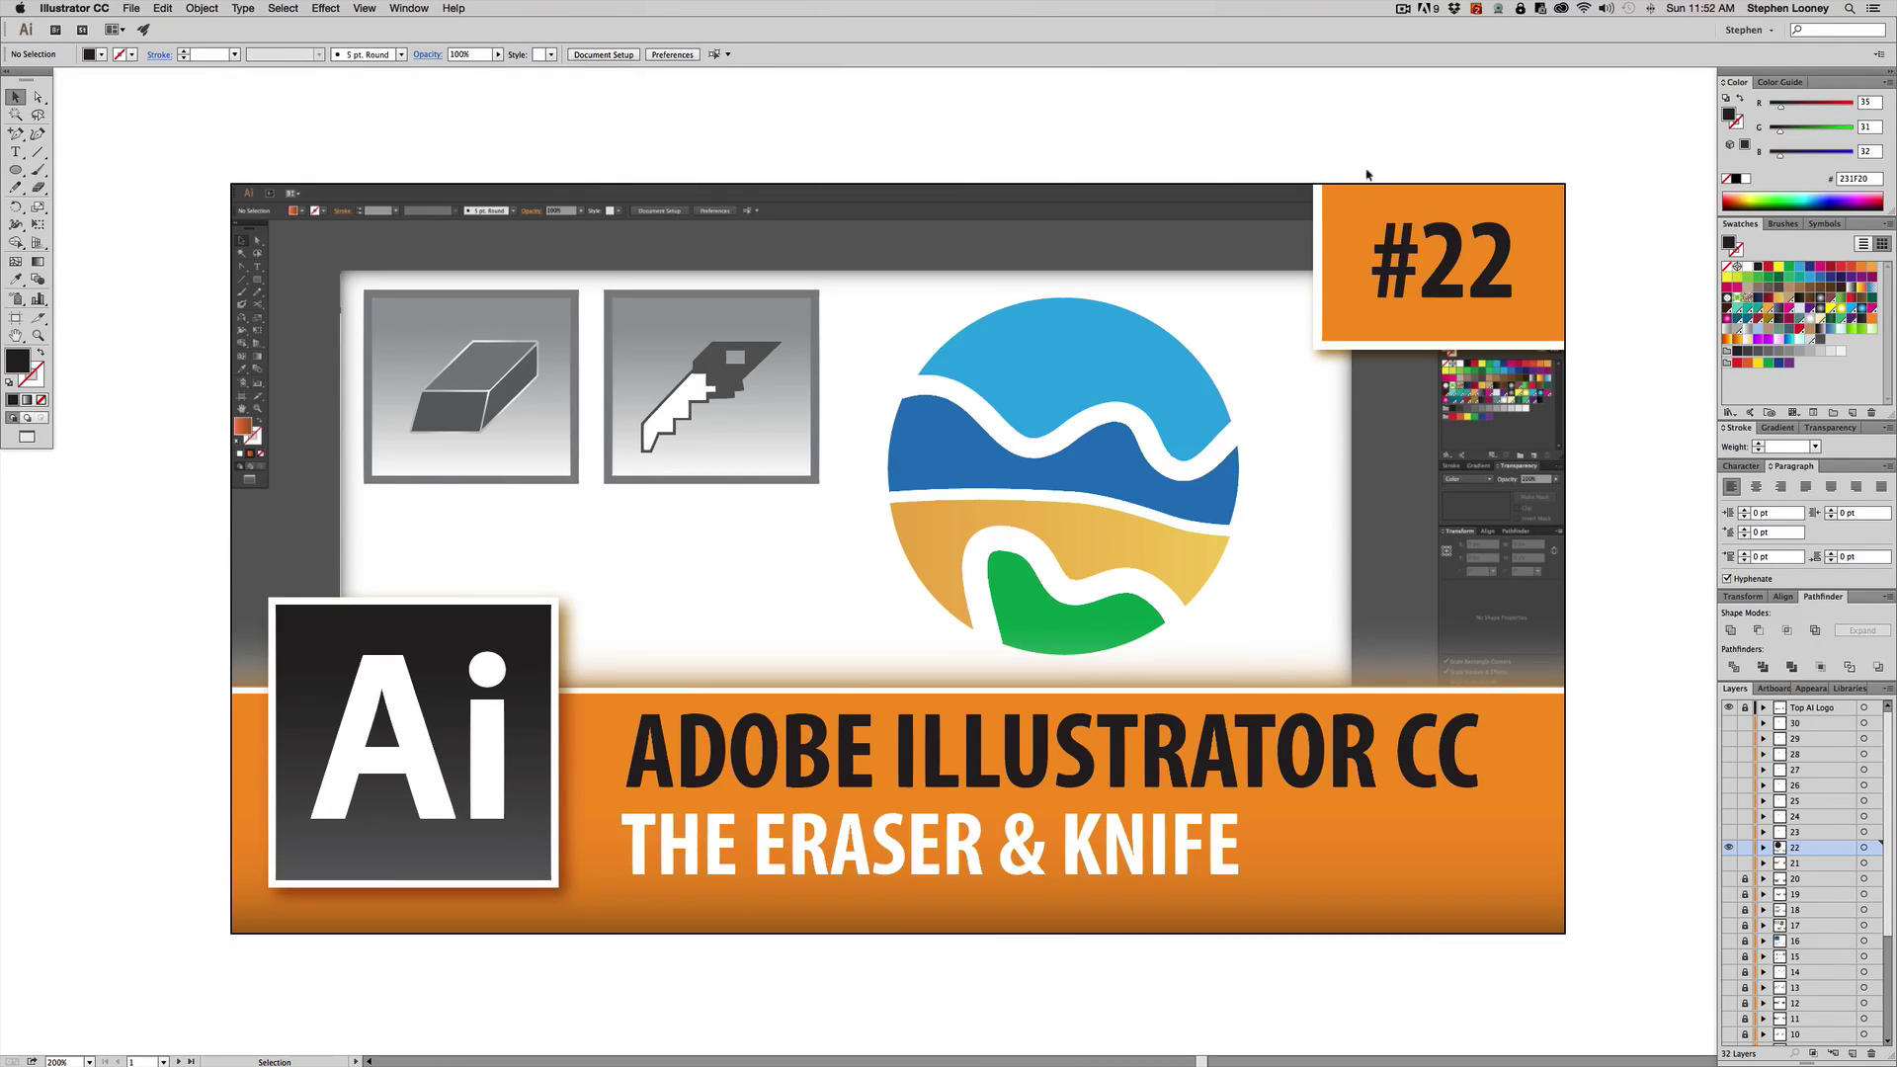
Scroll up past the title card to bring the plain black circle into view
{"action": "scroll", "coordinate": [1127, 93], "scroll_direction": "up", "scroll_amount": 10}
Zoom out and centre the view on the black circle
{"action": "left_click", "coordinate": [1054, 405], "text": "ctrl+alt"}
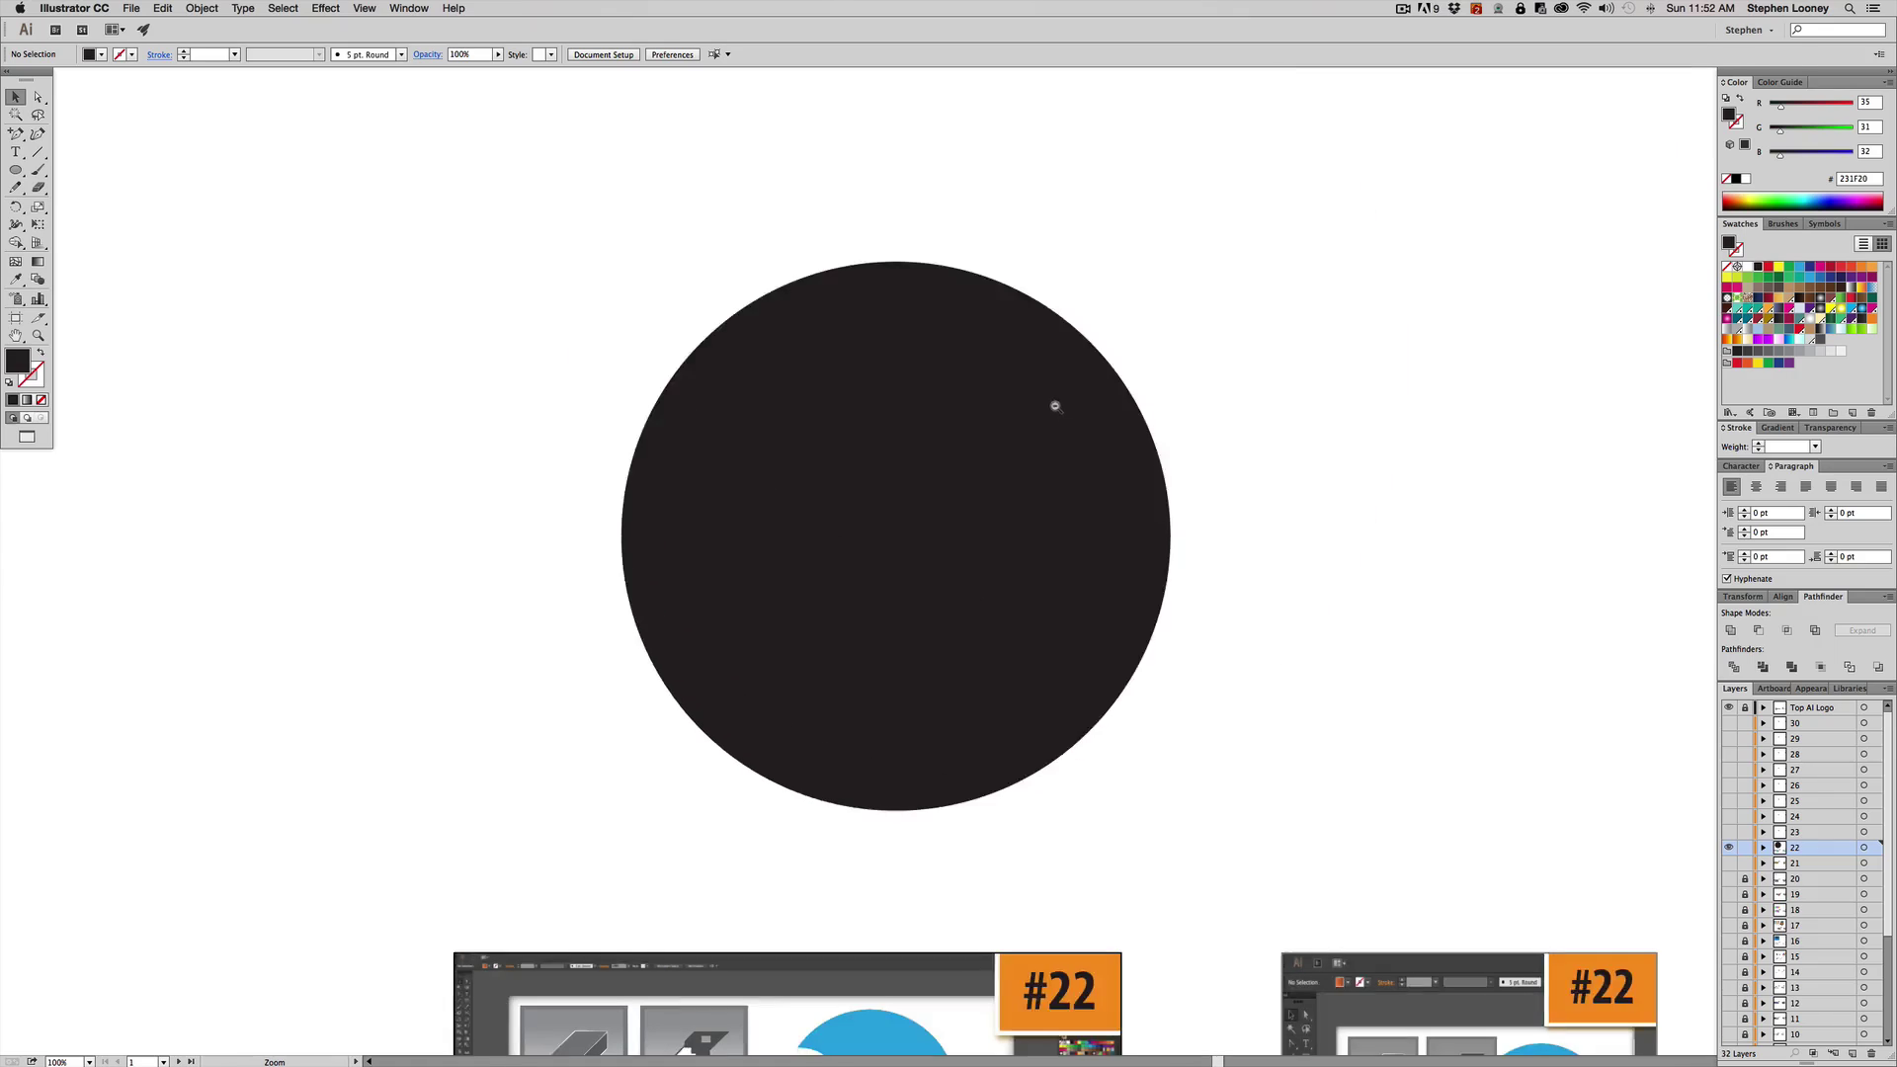
{"action": "left_click_drag", "start_coordinate": [1015, 530], "coordinate": [969, 487]}
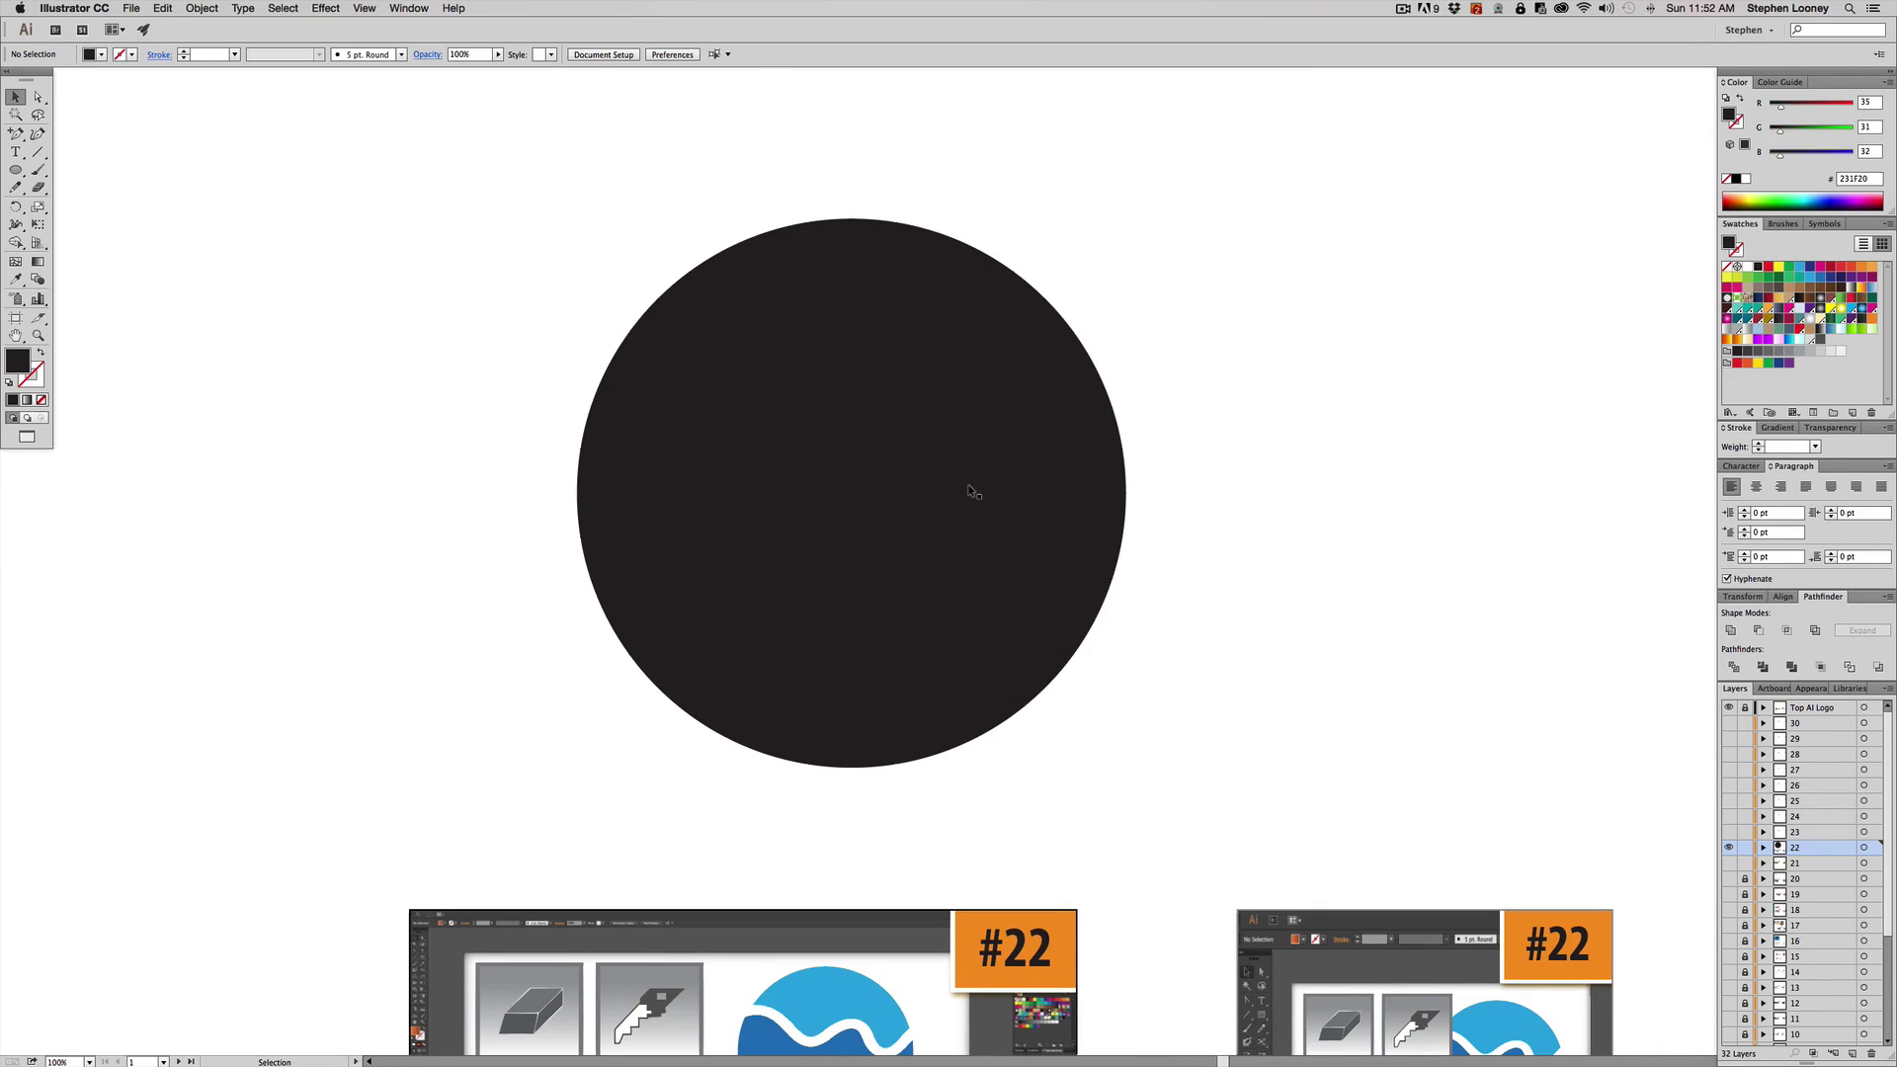
{"action": "key", "text": "ctrl+minus"}
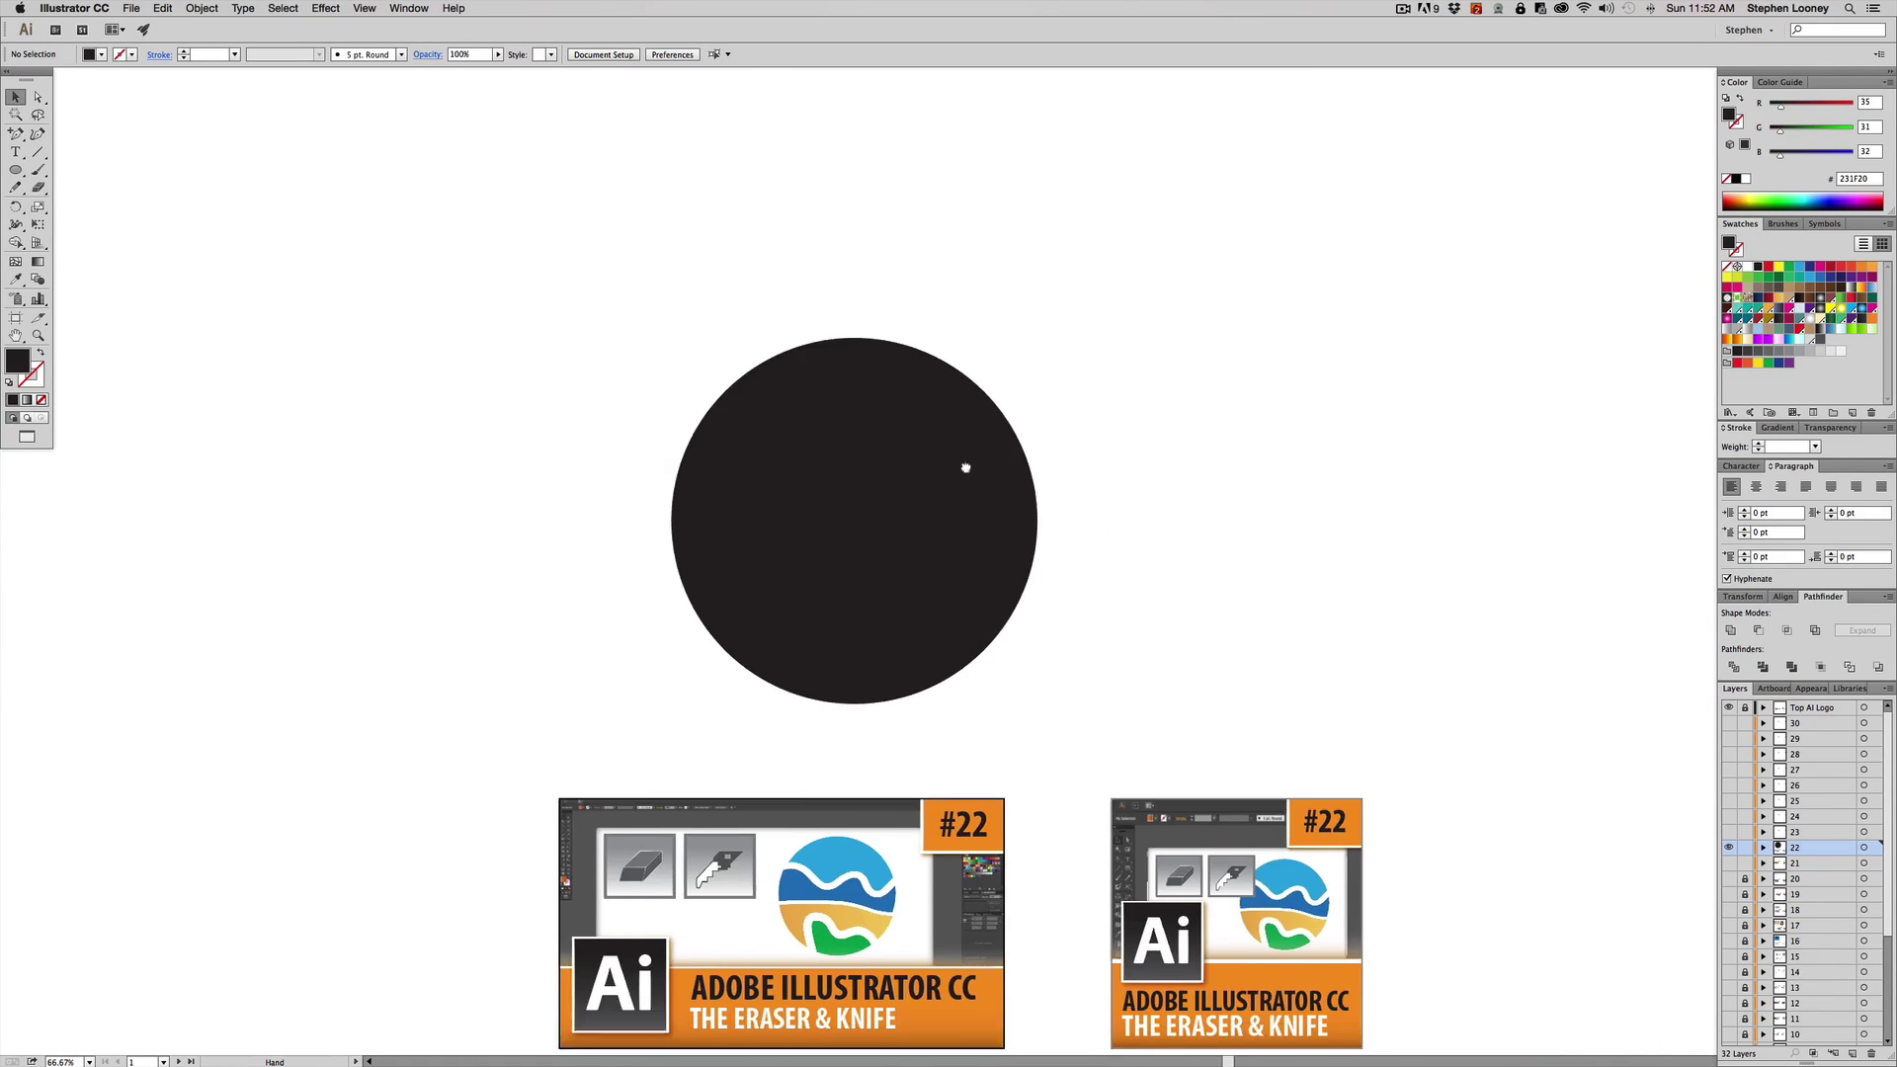
{"action": "scroll", "coordinate": [968, 454], "scroll_direction": "down", "scroll_amount": 2}
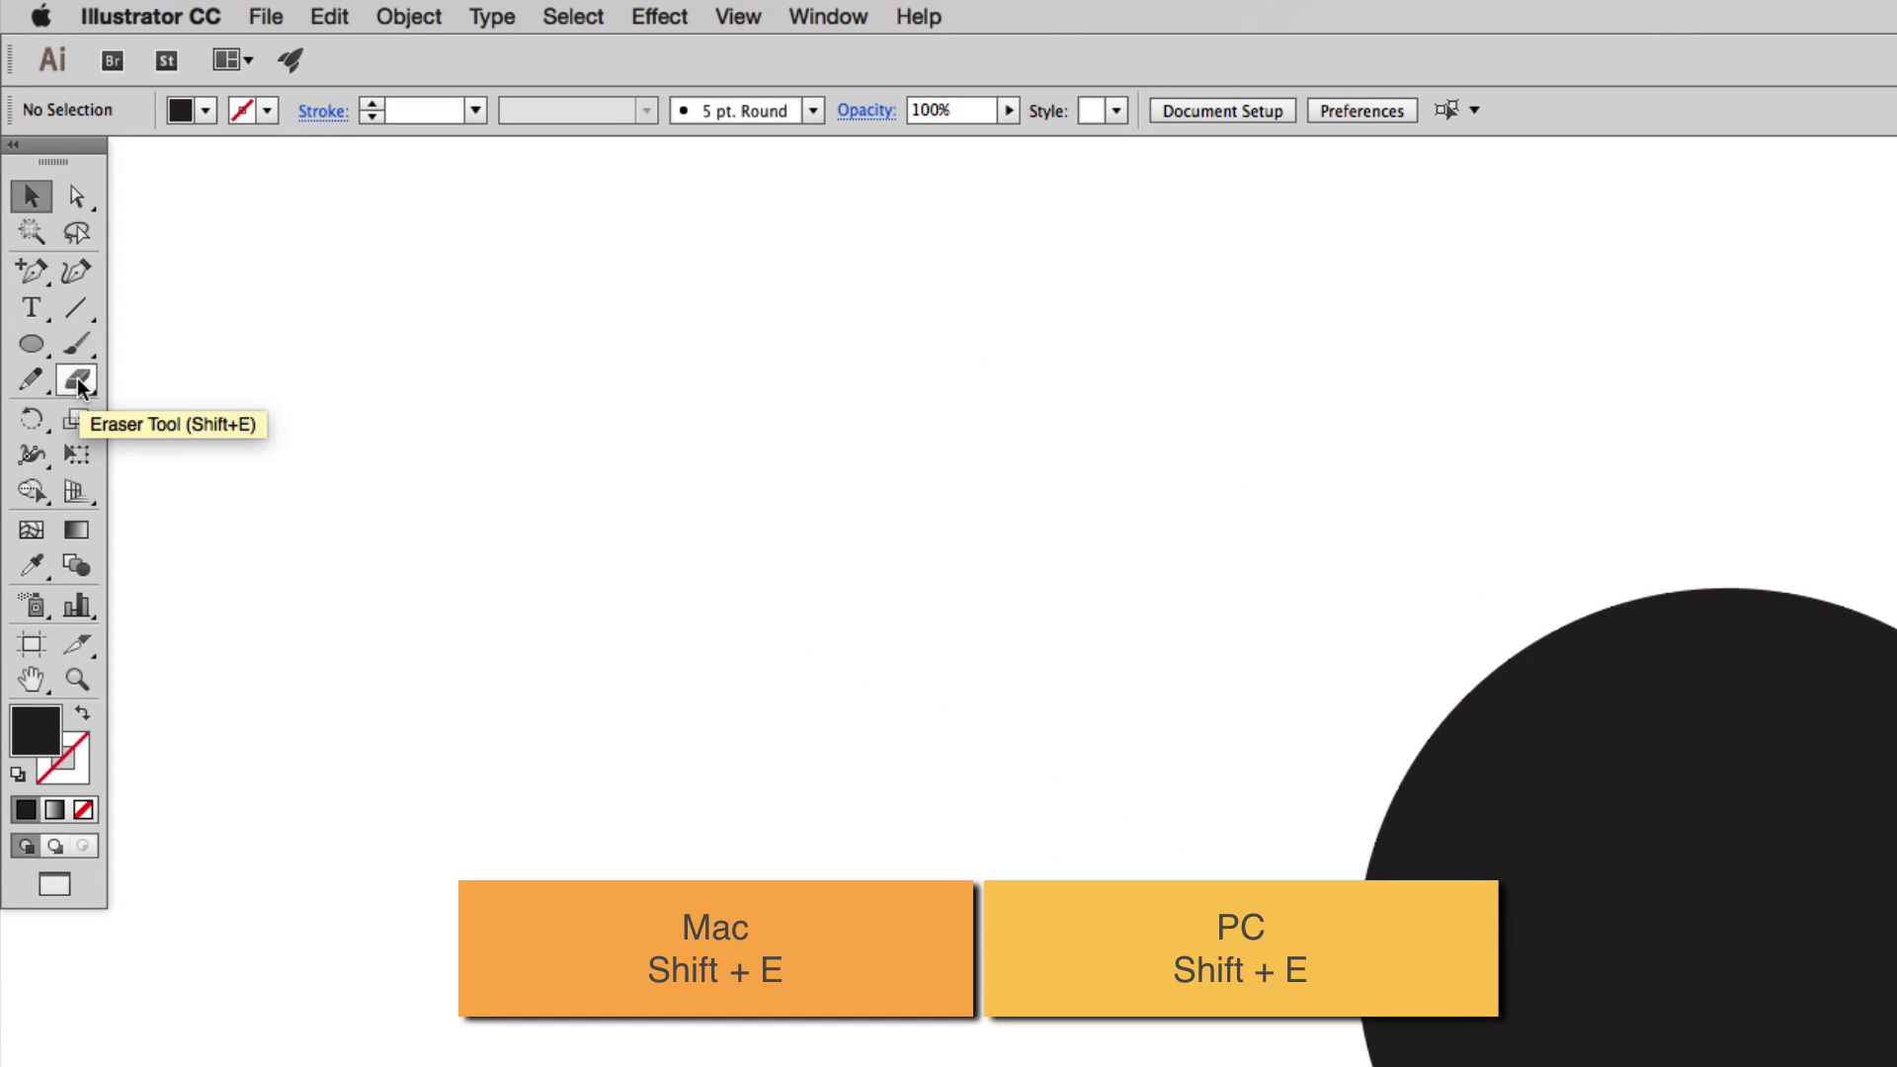
Tear the Eraser, Scissors and Knife tools into a floating panel, moved aside, and pick the Eraser
{"action": "mouse_move", "coordinate": [79, 387]}
{"action": "left_mouse_down"}
{"action": "mouse_move", "coordinate": [144, 380]}
{"action": "mouse_move", "coordinate": [164, 442]}
{"action": "mouse_move", "coordinate": [166, 424]}
{"action": "left_mouse_up"}
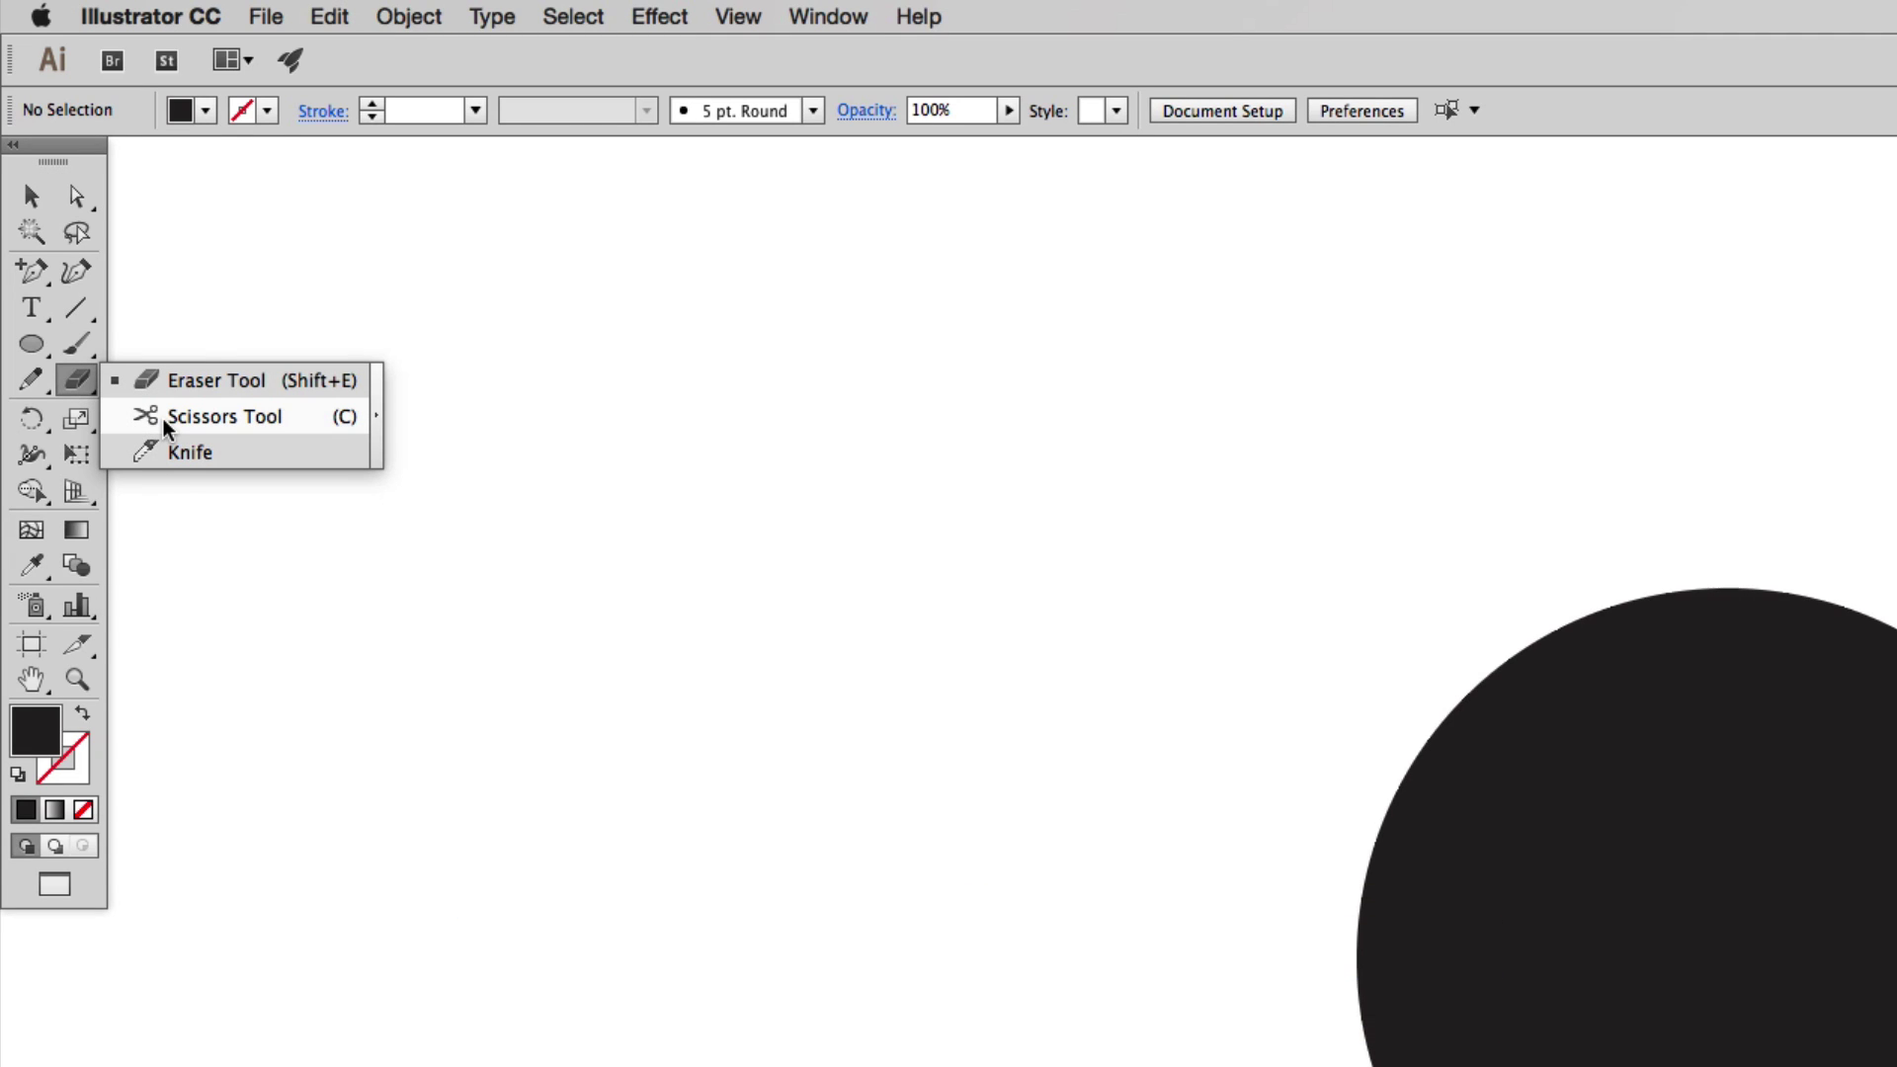
{"action": "left_click_drag", "start_coordinate": [166, 425], "coordinate": [376, 415]}
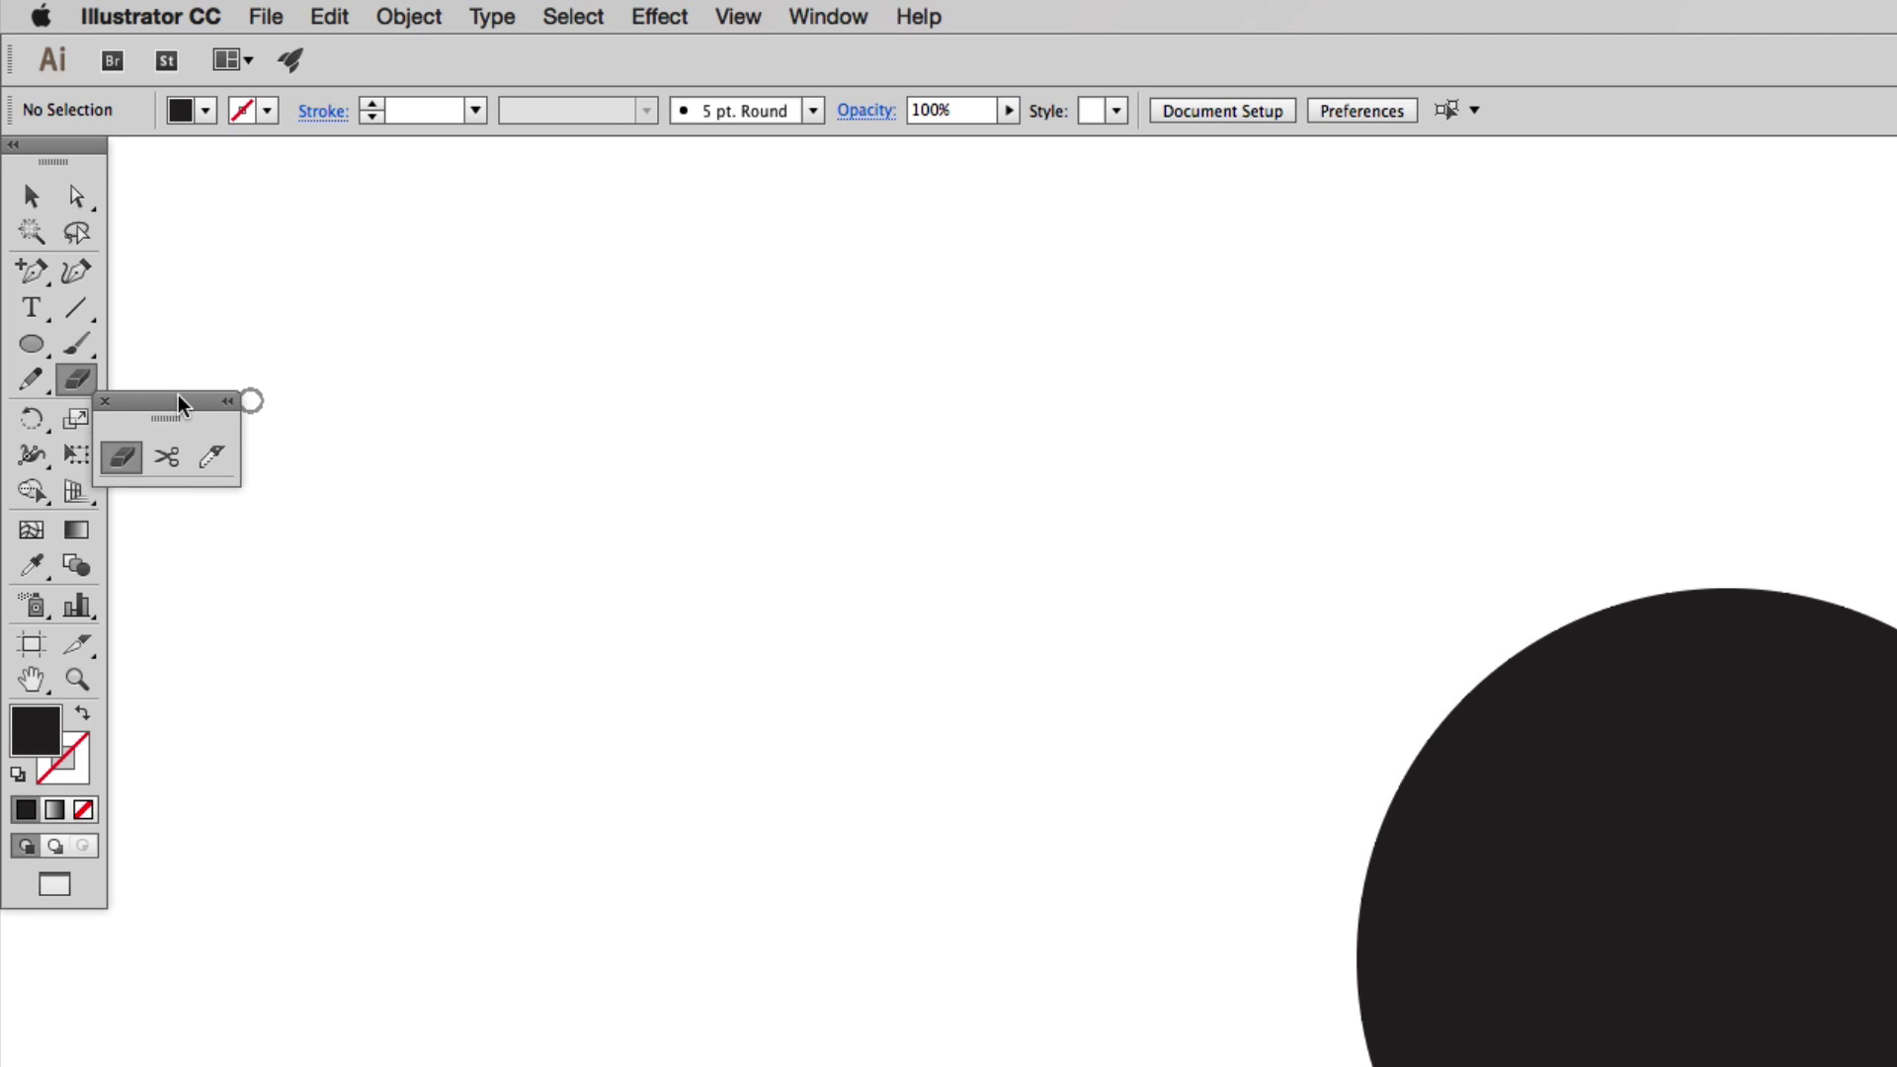
{"action": "mouse_move", "coordinate": [178, 402]}
{"action": "left_mouse_down"}
{"action": "mouse_move", "coordinate": [704, 317]}
{"action": "mouse_move", "coordinate": [632, 319]}
{"action": "left_mouse_up"}
{"action": "left_click", "coordinate": [587, 380]}
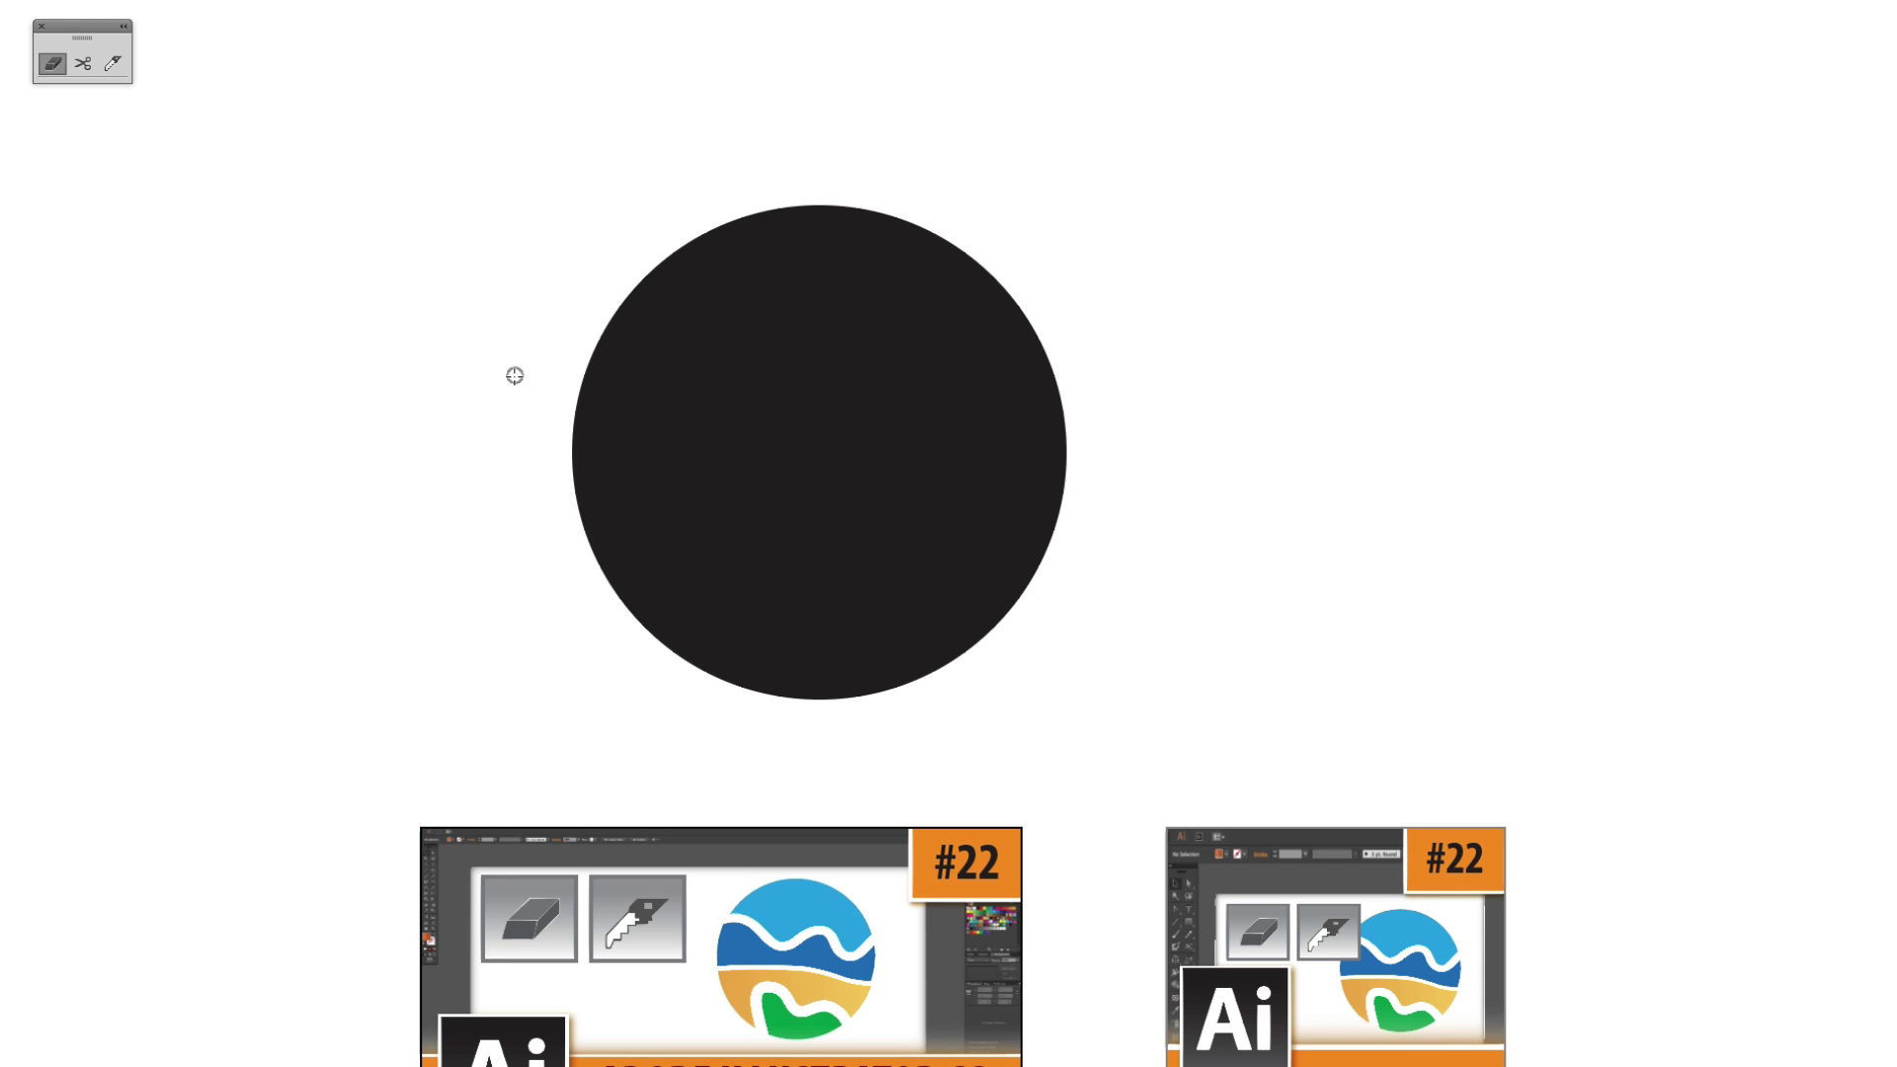
{"action": "mouse_move", "coordinate": [513, 375]}
{"action": "left_mouse_down"}
{"action": "mouse_move", "coordinate": [783, 376]}
{"action": "mouse_move", "coordinate": [777, 395]}
{"action": "mouse_move", "coordinate": [845, 428]}
{"action": "mouse_move", "coordinate": [774, 553]}
{"action": "mouse_move", "coordinate": [736, 506]}
{"action": "mouse_move", "coordinate": [636, 555]}
{"action": "mouse_move", "coordinate": [821, 635]}
{"action": "mouse_move", "coordinate": [954, 625]}
{"action": "mouse_move", "coordinate": [956, 395]}
{"action": "mouse_move", "coordinate": [929, 347]}
{"action": "mouse_move", "coordinate": [795, 258]}
{"action": "left_mouse_up"}
{"action": "key", "text": "v"}
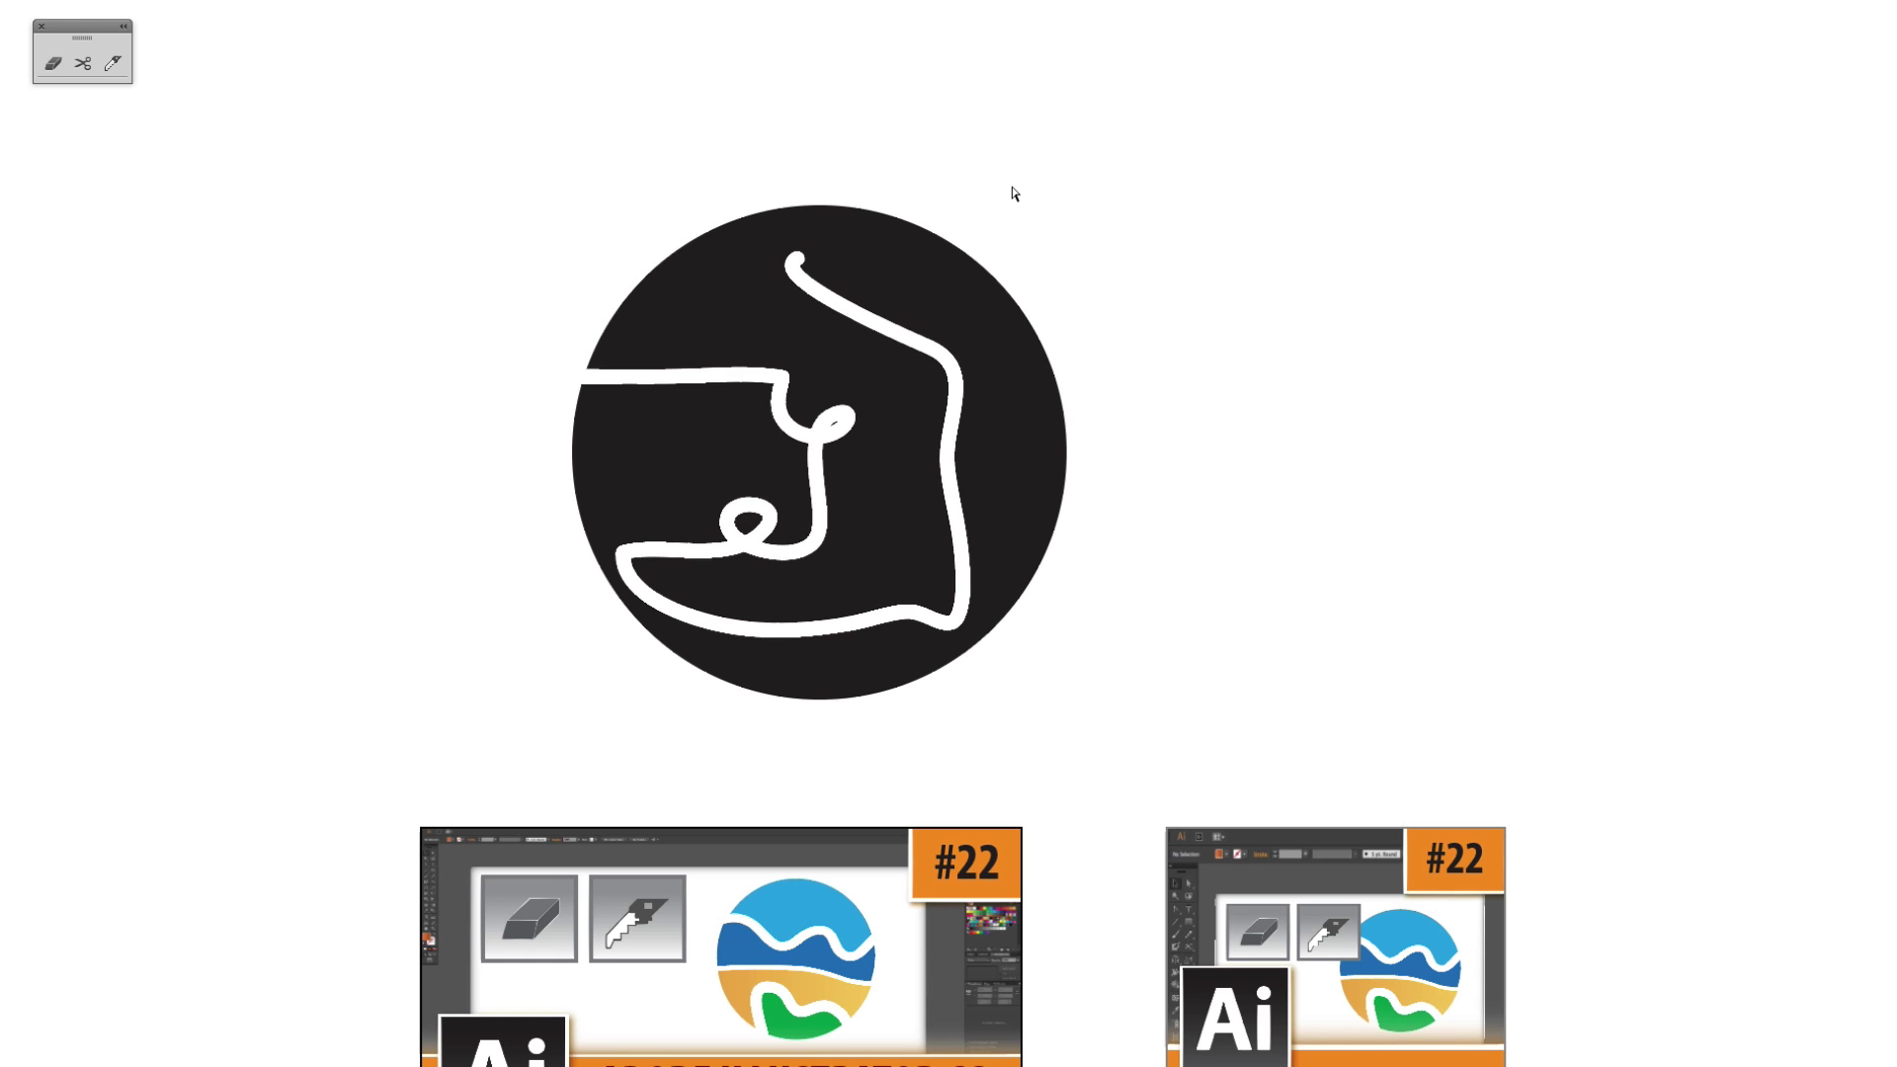
{"action": "left_click_drag", "start_coordinate": [461, 148], "coordinate": [1225, 736]}
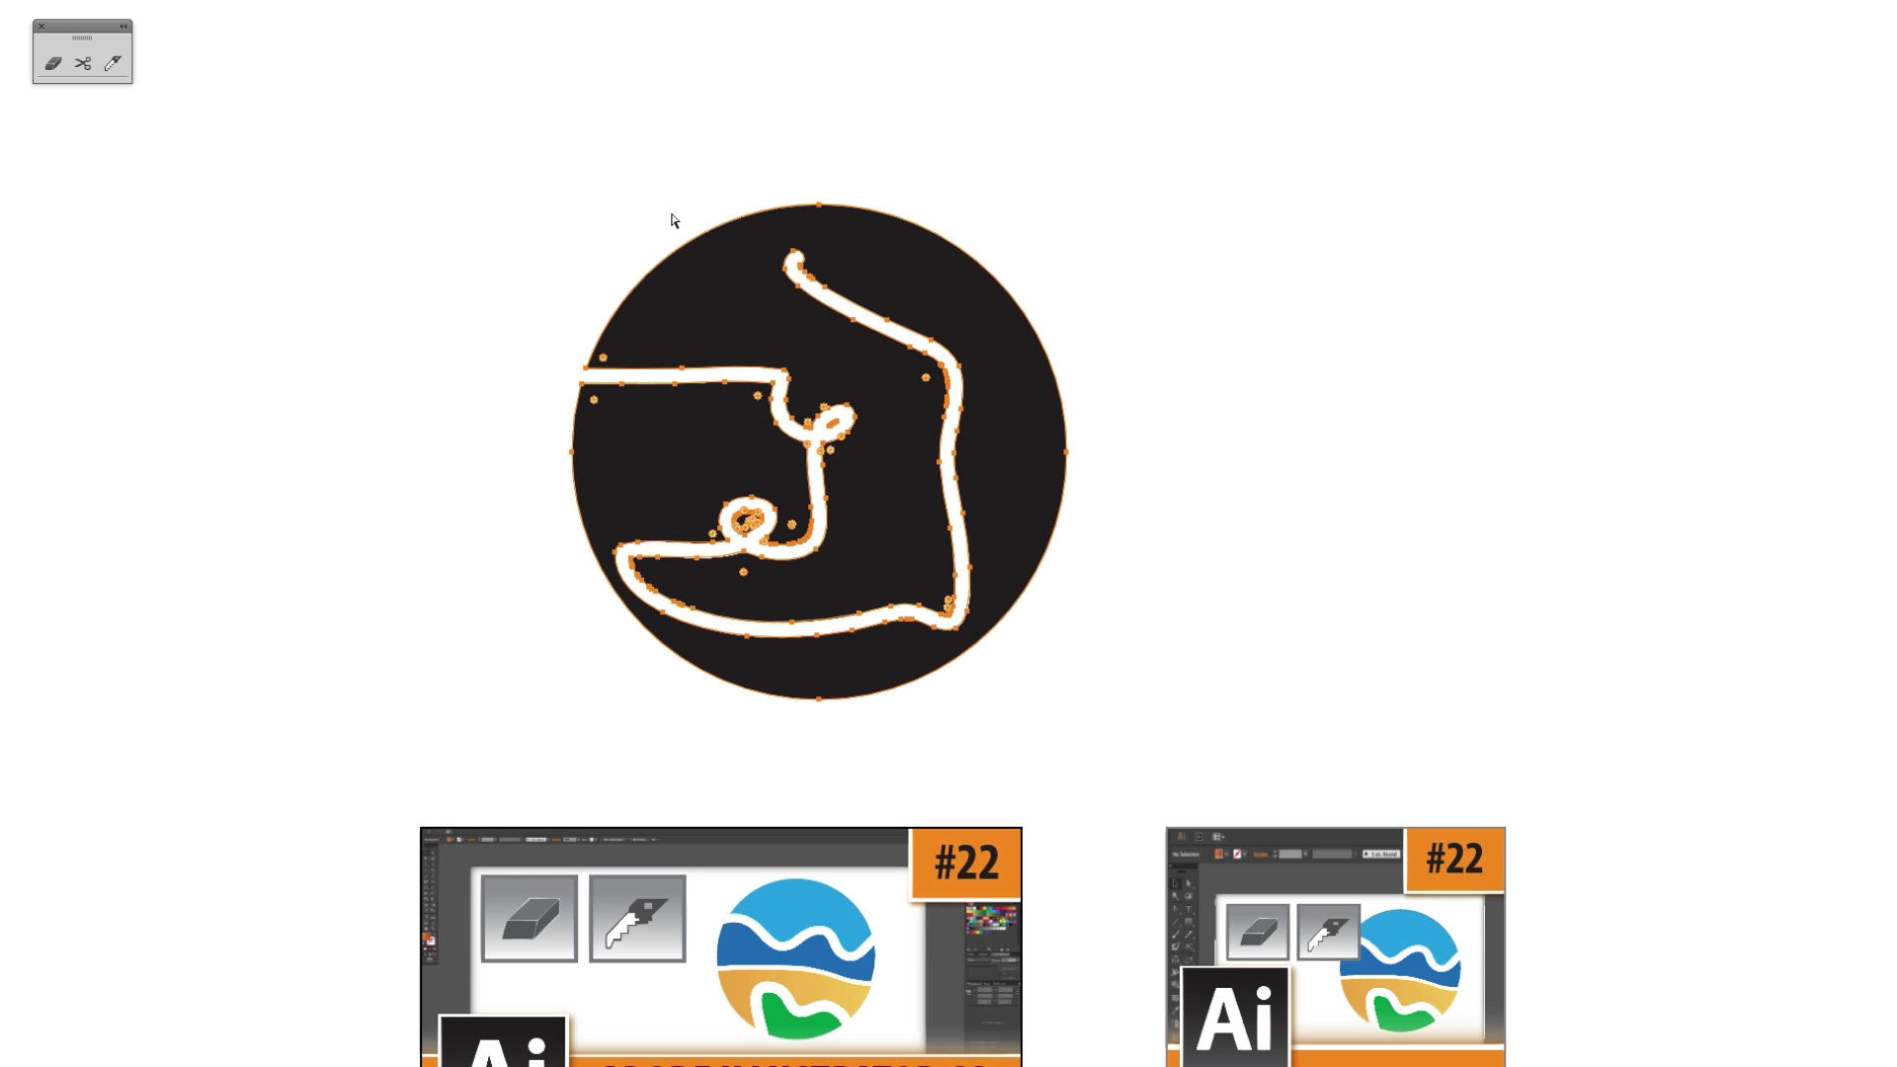
{"action": "key", "text": "ctrl+z"}
{"action": "left_click", "coordinate": [53, 63]}
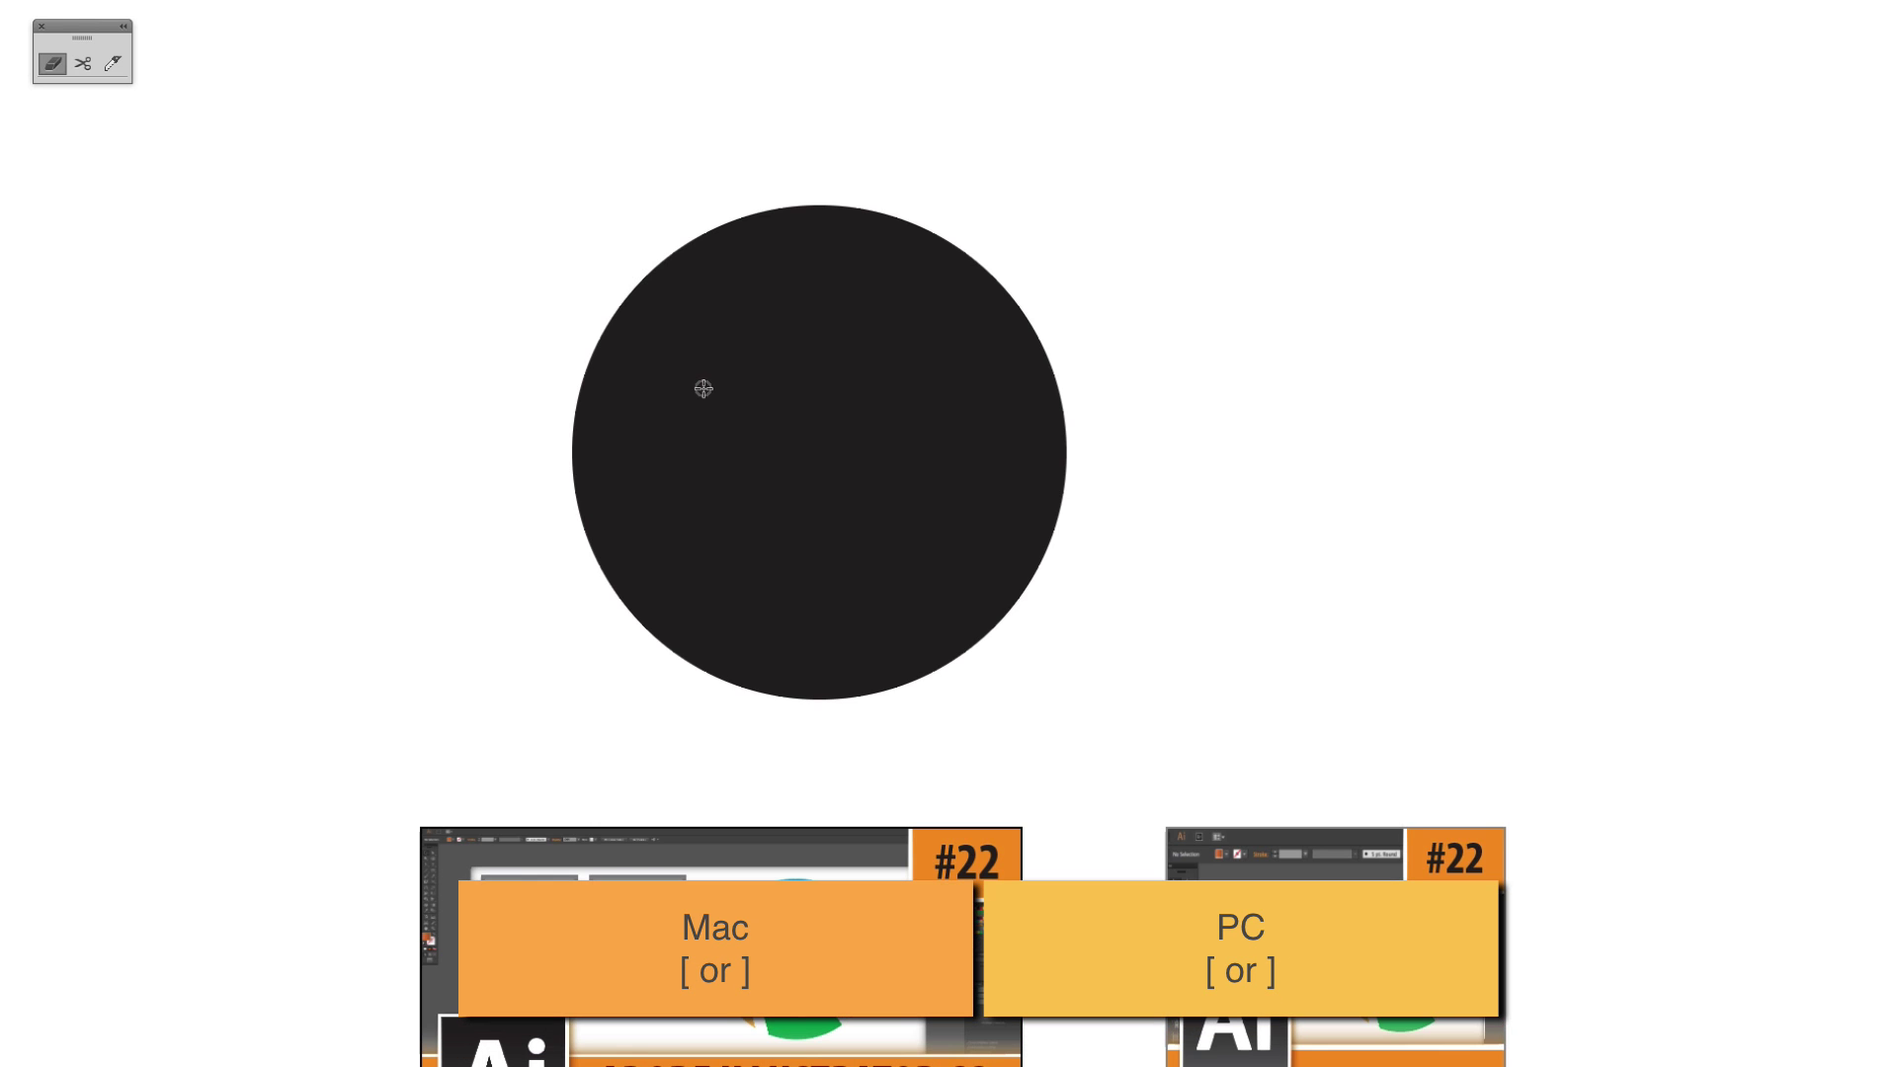
Shrink the eraser brush and erase a wavy band across the circle's upper part
{"action": "key", "text": "bracketright"}
{"action": "key", "text": "bracketright"}
{"action": "key", "text": "bracketright"}
{"action": "key", "text": "bracketright"}
{"action": "key", "text": "bracketright"}
{"action": "key", "text": "bracketright"}
{"action": "key", "text": "bracketright"}
{"action": "key", "text": "bracketright"}
{"action": "key", "text": "bracketright"}
{"action": "key", "text": "bracketright"}
{"action": "key", "text": "bracketleft"}
{"action": "key", "text": "bracketleft"}
{"action": "key", "text": "bracketleft"}
{"action": "key", "text": "bracketleft"}
{"action": "key", "text": "bracketleft"}
{"action": "key", "text": "bracketleft"}
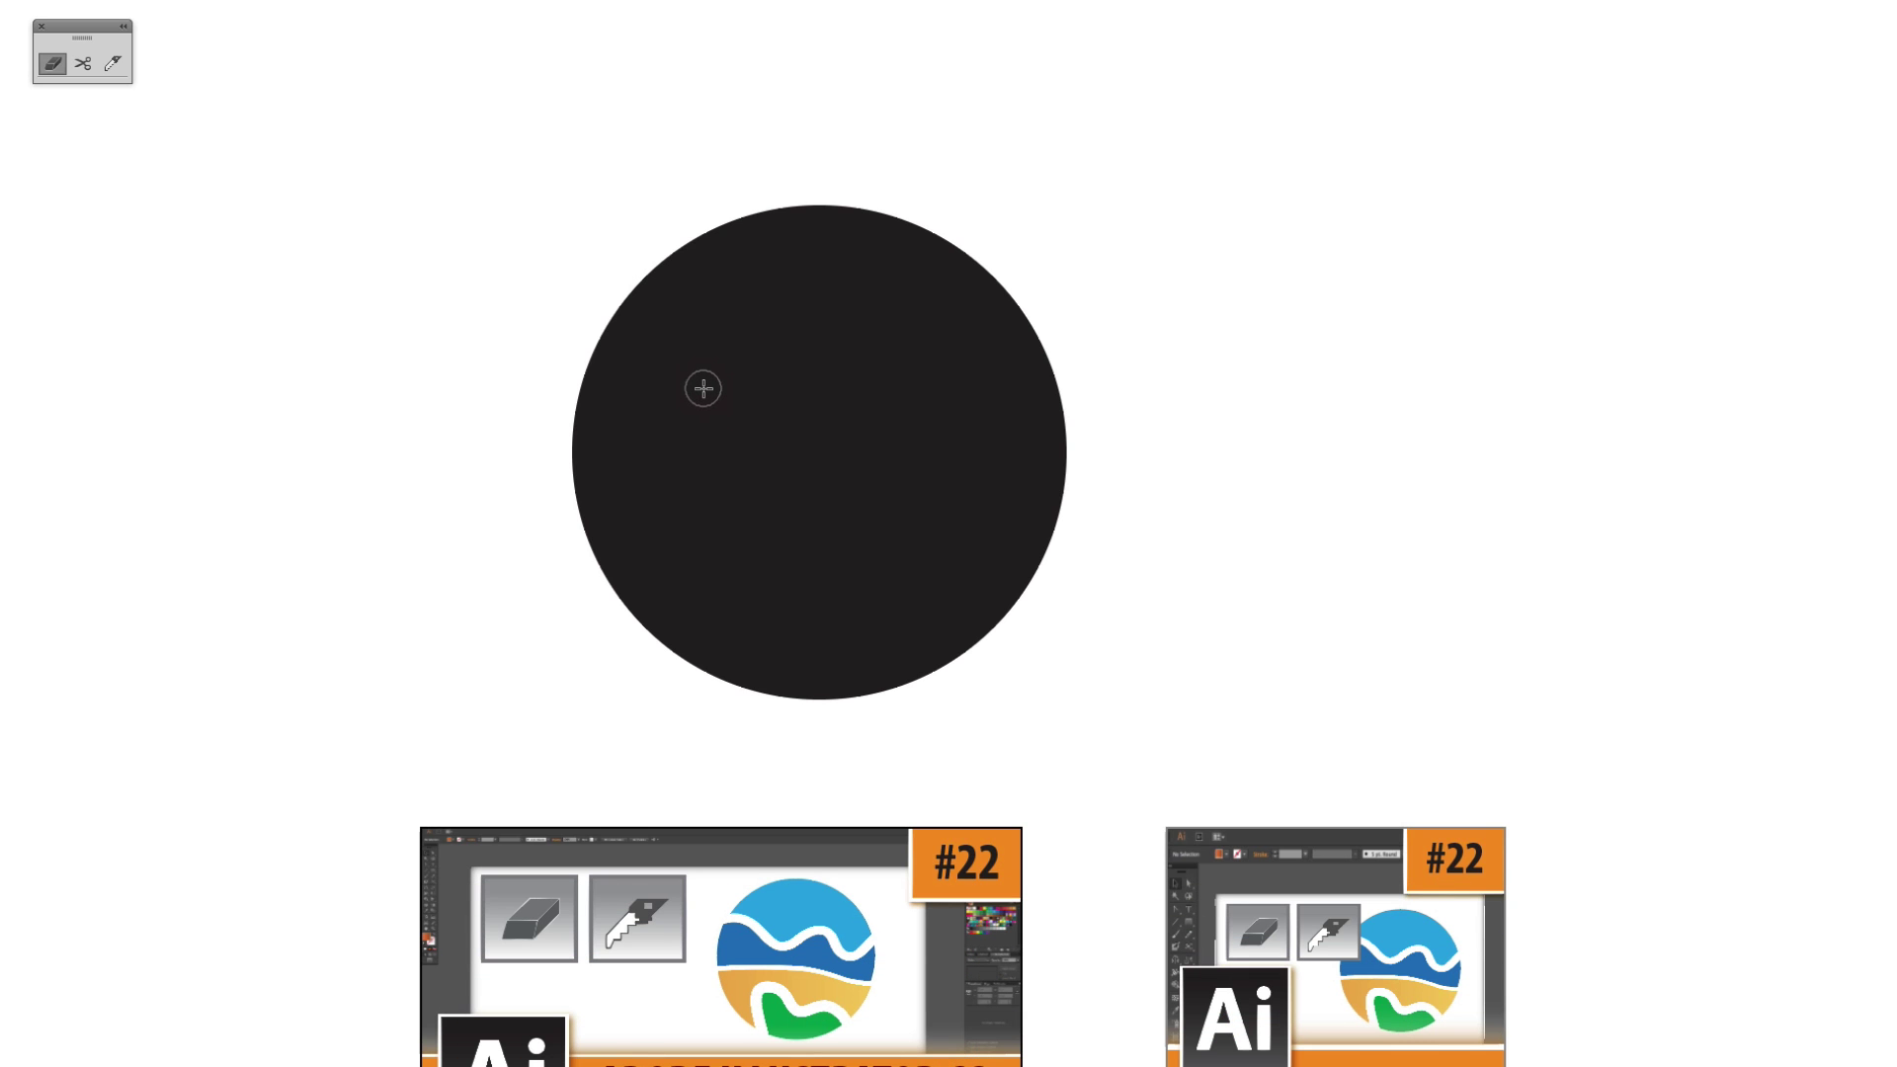
{"action": "key", "text": "bracketleft"}
{"action": "key", "text": "bracketleft"}
{"action": "key", "text": "bracketleft"}
{"action": "key", "text": "bracketleft"}
{"action": "key", "text": "bracketleft"}
{"action": "mouse_move", "coordinate": [469, 333]}
{"action": "left_mouse_down"}
{"action": "mouse_move", "coordinate": [656, 330]}
{"action": "mouse_move", "coordinate": [767, 365]}
{"action": "mouse_move", "coordinate": [913, 357]}
{"action": "mouse_move", "coordinate": [1054, 292]}
{"action": "left_mouse_up"}
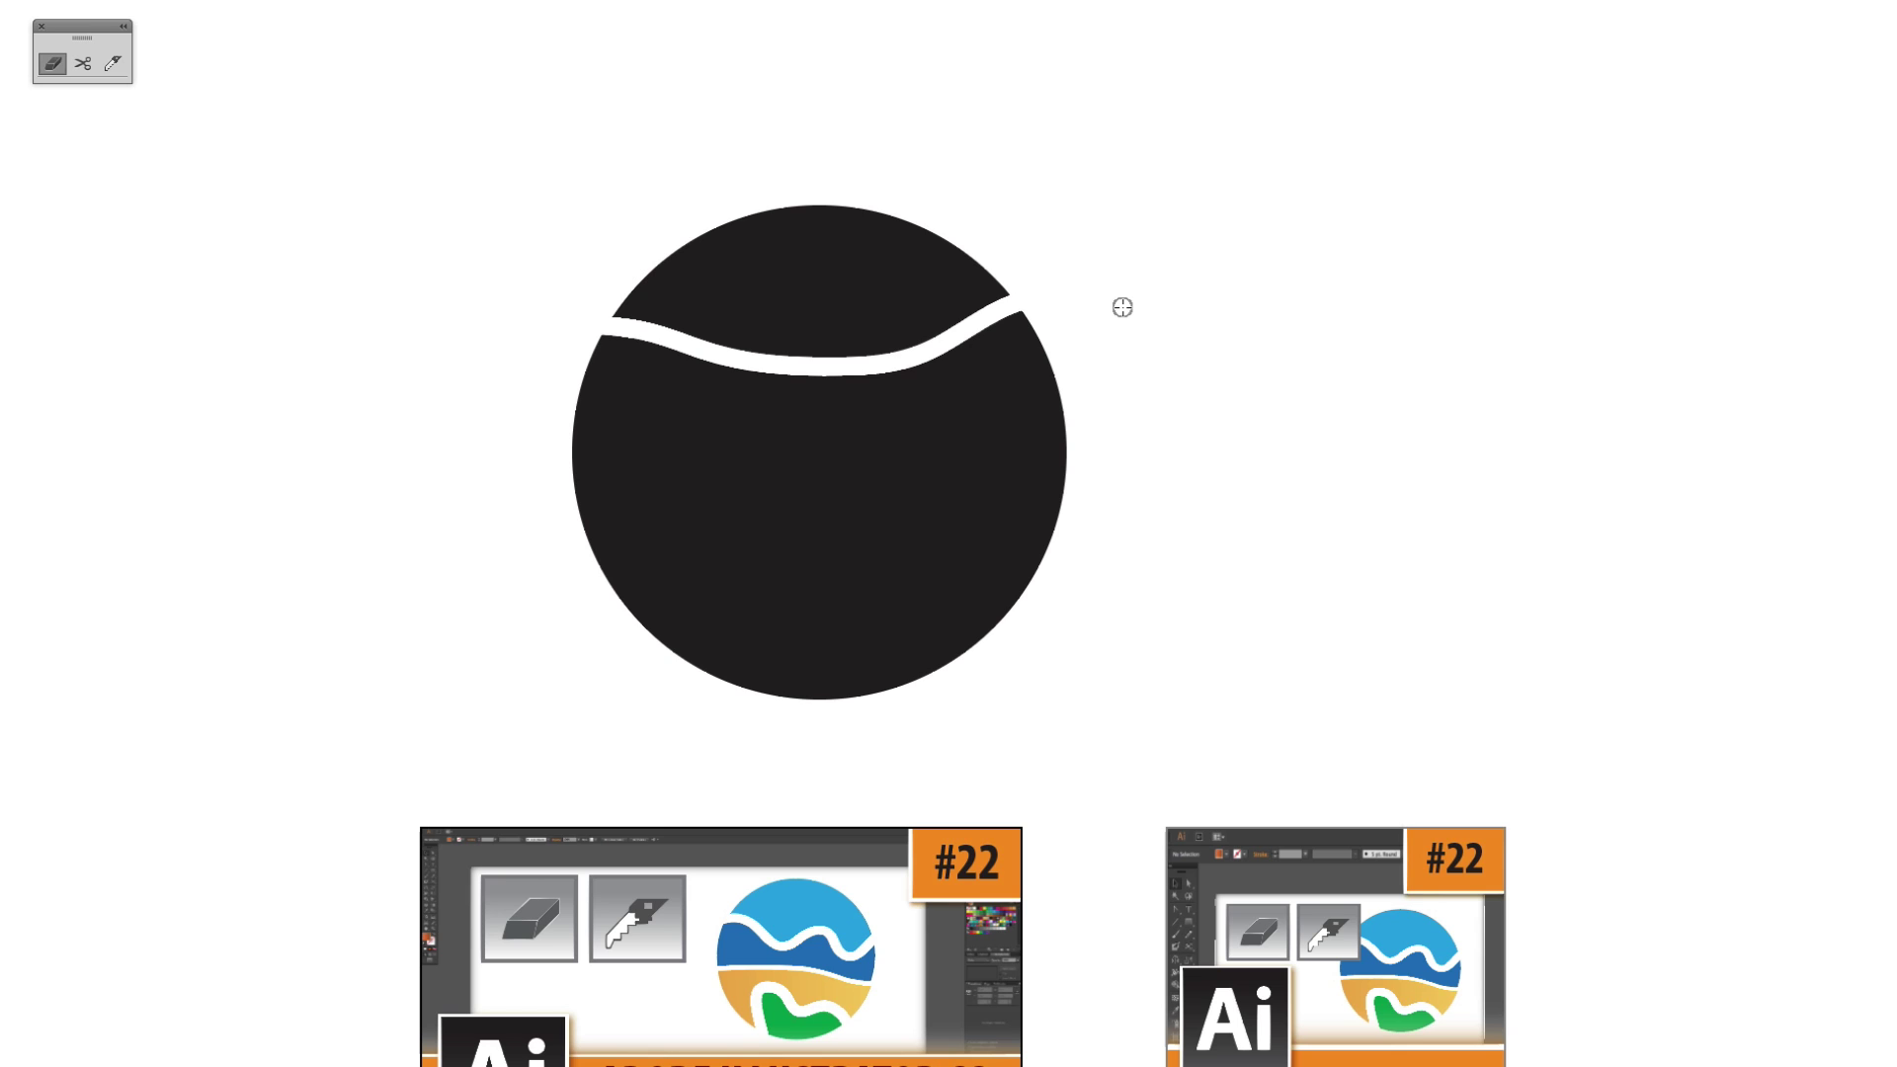
Pull the top slice away to show it is separate, then undo and deselect
{"action": "key", "text": "v"}
{"action": "mouse_move", "coordinate": [849, 304]}
{"action": "left_mouse_down"}
{"action": "mouse_move", "coordinate": [841, 204]}
{"action": "mouse_move", "coordinate": [435, 214]}
{"action": "left_mouse_up"}
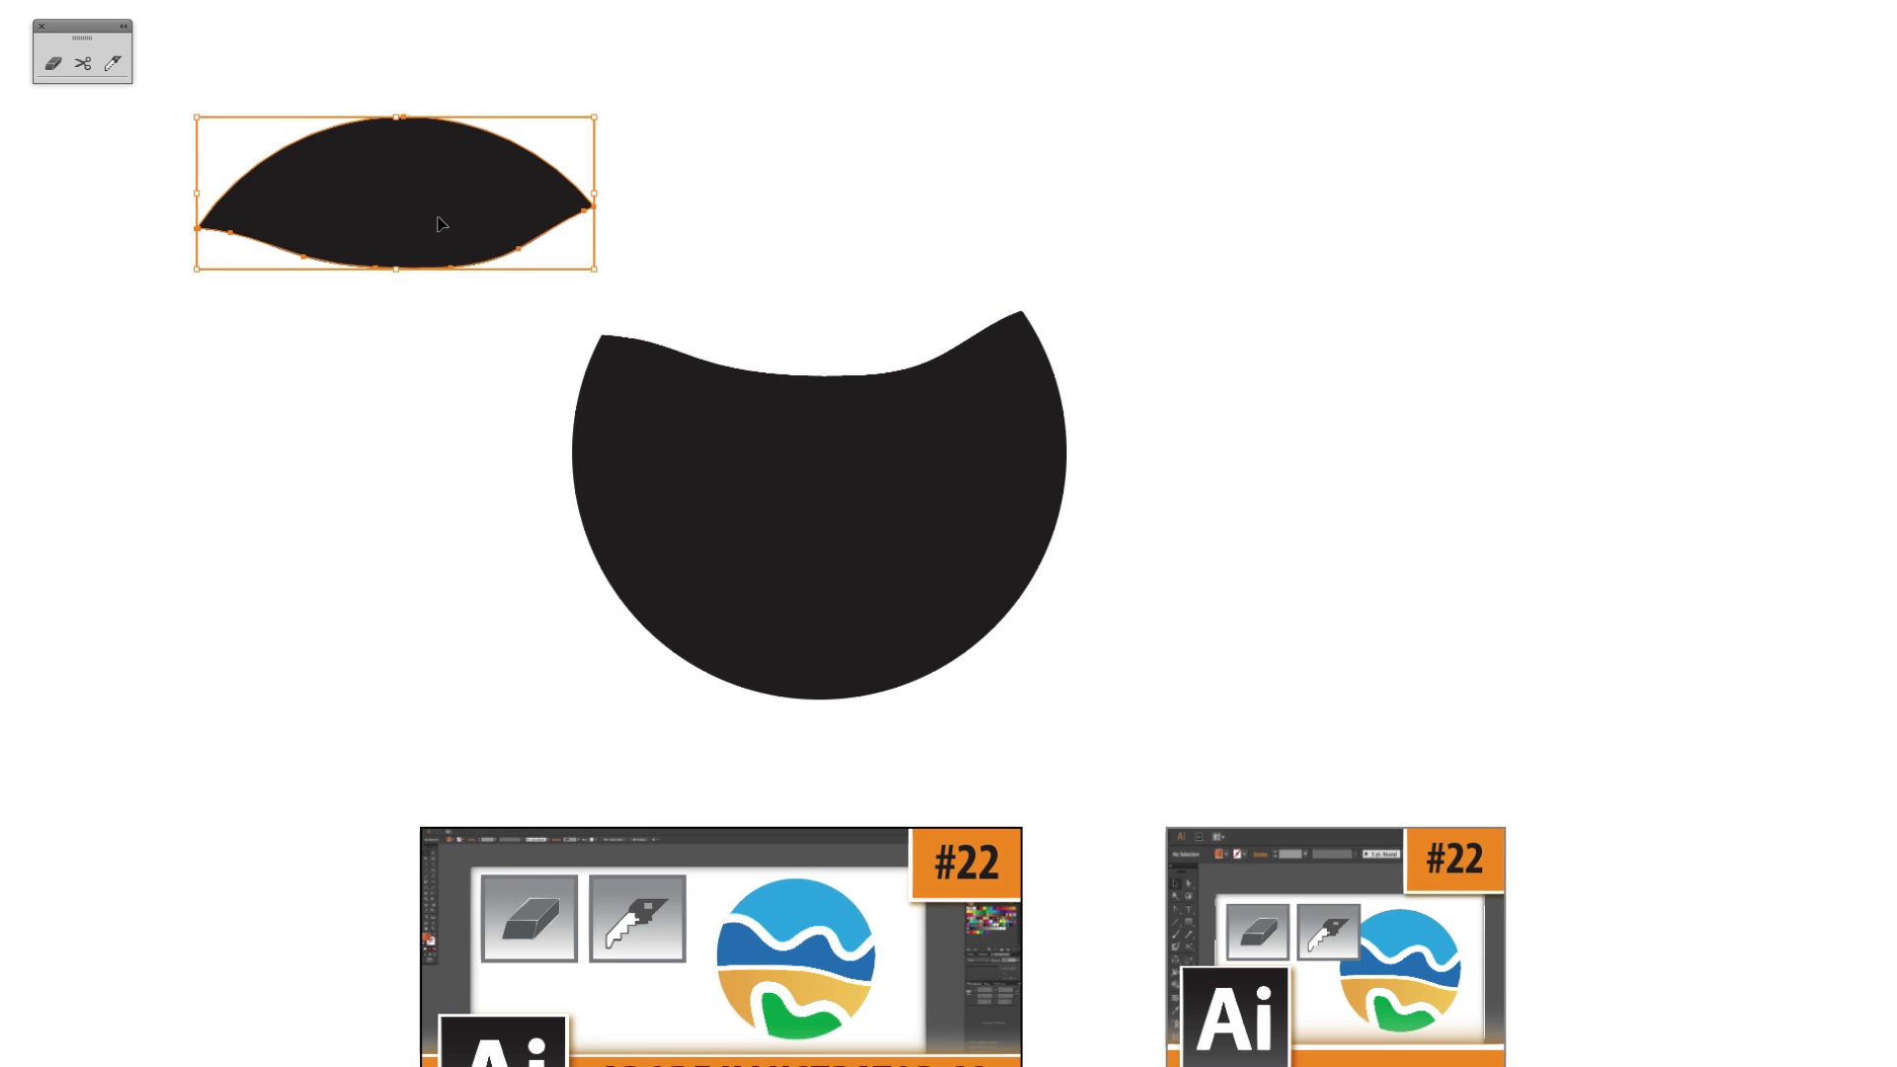
{"action": "key", "text": "ctrl+z"}
{"action": "left_click", "coordinate": [1024, 192]}
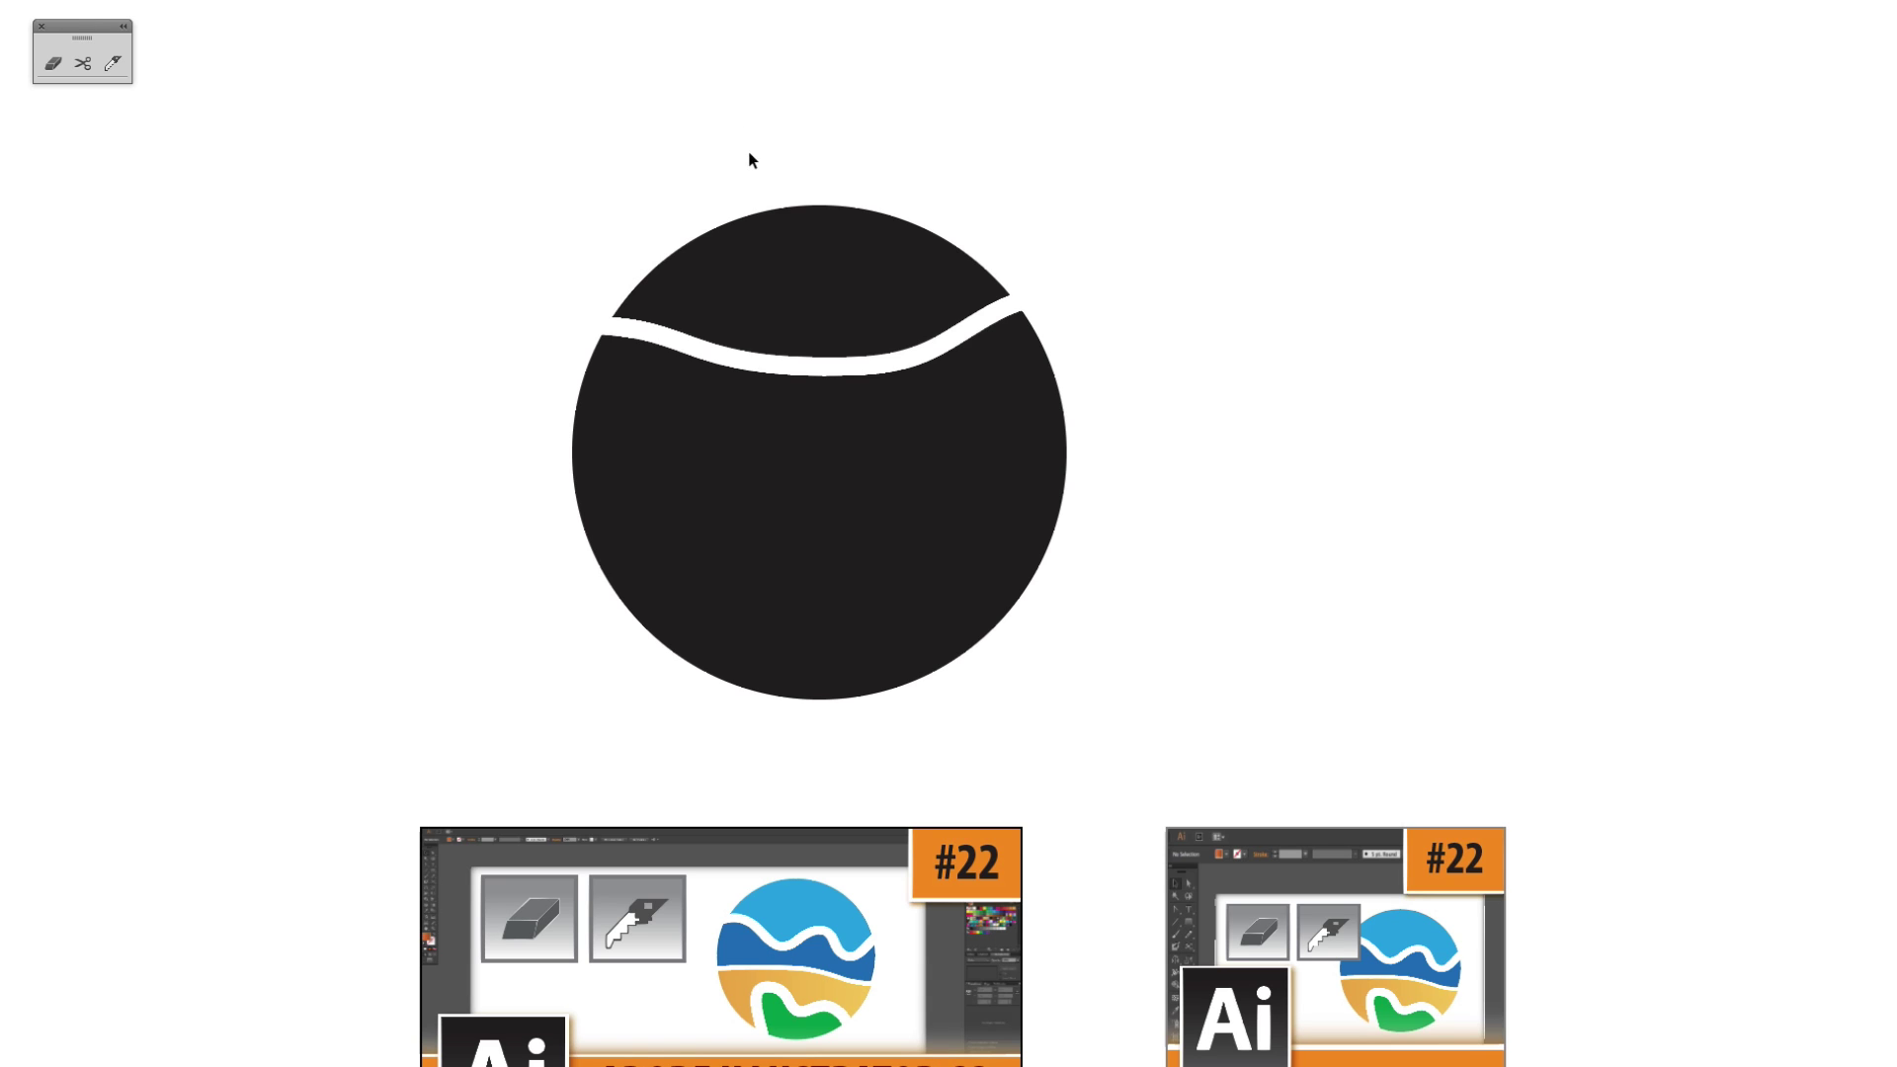
Undo the wavy erase and slice freehand Knife cuts across the circle
{"action": "key", "text": "ctrl+z"}
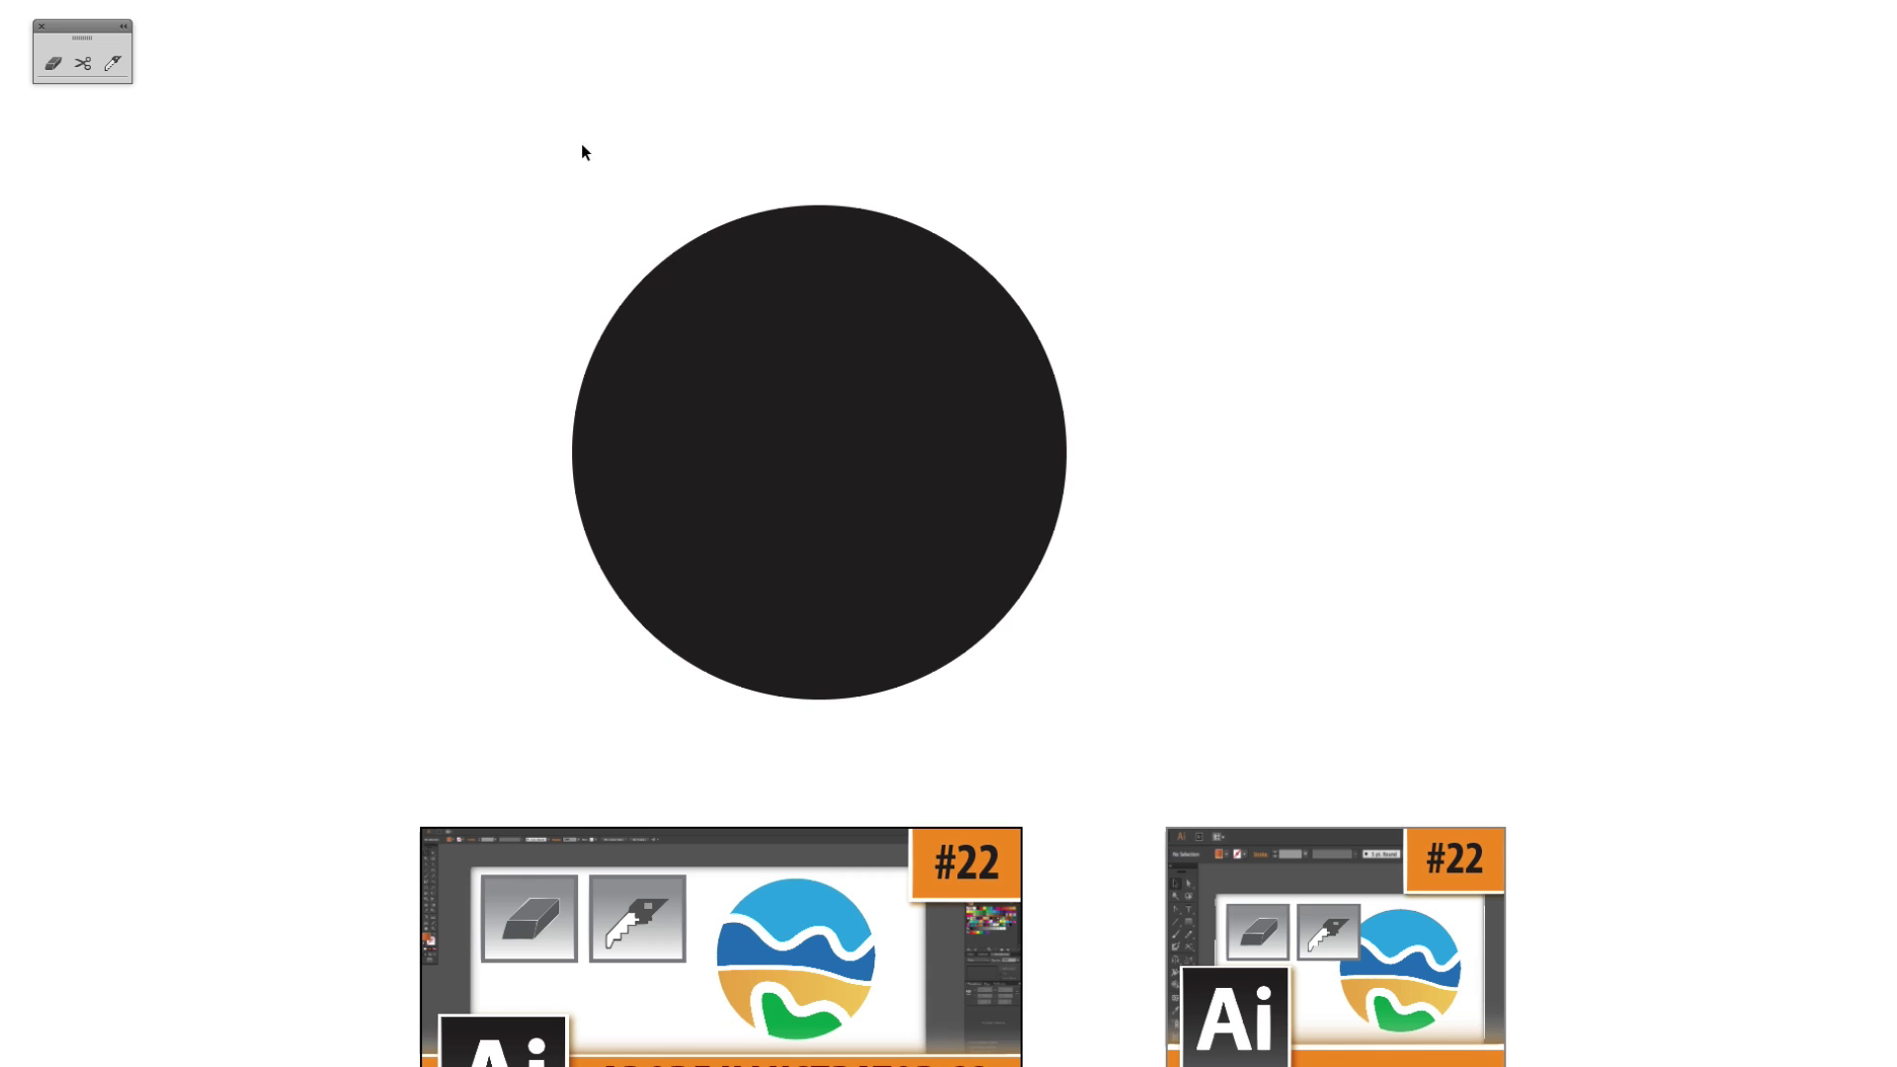
{"action": "left_click", "coordinate": [115, 65]}
{"action": "mouse_move", "coordinate": [560, 423]}
{"action": "left_mouse_down"}
{"action": "mouse_move", "coordinate": [613, 381]}
{"action": "mouse_move", "coordinate": [626, 436]}
{"action": "mouse_move", "coordinate": [659, 381]}
{"action": "mouse_move", "coordinate": [659, 447]}
{"action": "mouse_move", "coordinate": [610, 482]}
{"action": "mouse_move", "coordinate": [614, 513]}
{"action": "mouse_move", "coordinate": [675, 539]}
{"action": "mouse_move", "coordinate": [729, 518]}
{"action": "mouse_move", "coordinate": [770, 398]}
{"action": "mouse_move", "coordinate": [675, 342]}
{"action": "mouse_move", "coordinate": [806, 314]}
{"action": "mouse_move", "coordinate": [675, 587]}
{"action": "mouse_move", "coordinate": [896, 501]}
{"action": "mouse_move", "coordinate": [855, 522]}
{"action": "mouse_move", "coordinate": [908, 543]}
{"action": "mouse_move", "coordinate": [996, 502]}
{"action": "mouse_move", "coordinate": [992, 345]}
{"action": "mouse_move", "coordinate": [754, 229]}
{"action": "mouse_move", "coordinate": [911, 208]}
{"action": "mouse_move", "coordinate": [1044, 279]}
{"action": "mouse_move", "coordinate": [1052, 500]}
{"action": "mouse_move", "coordinate": [919, 694]}
{"action": "left_mouse_up"}
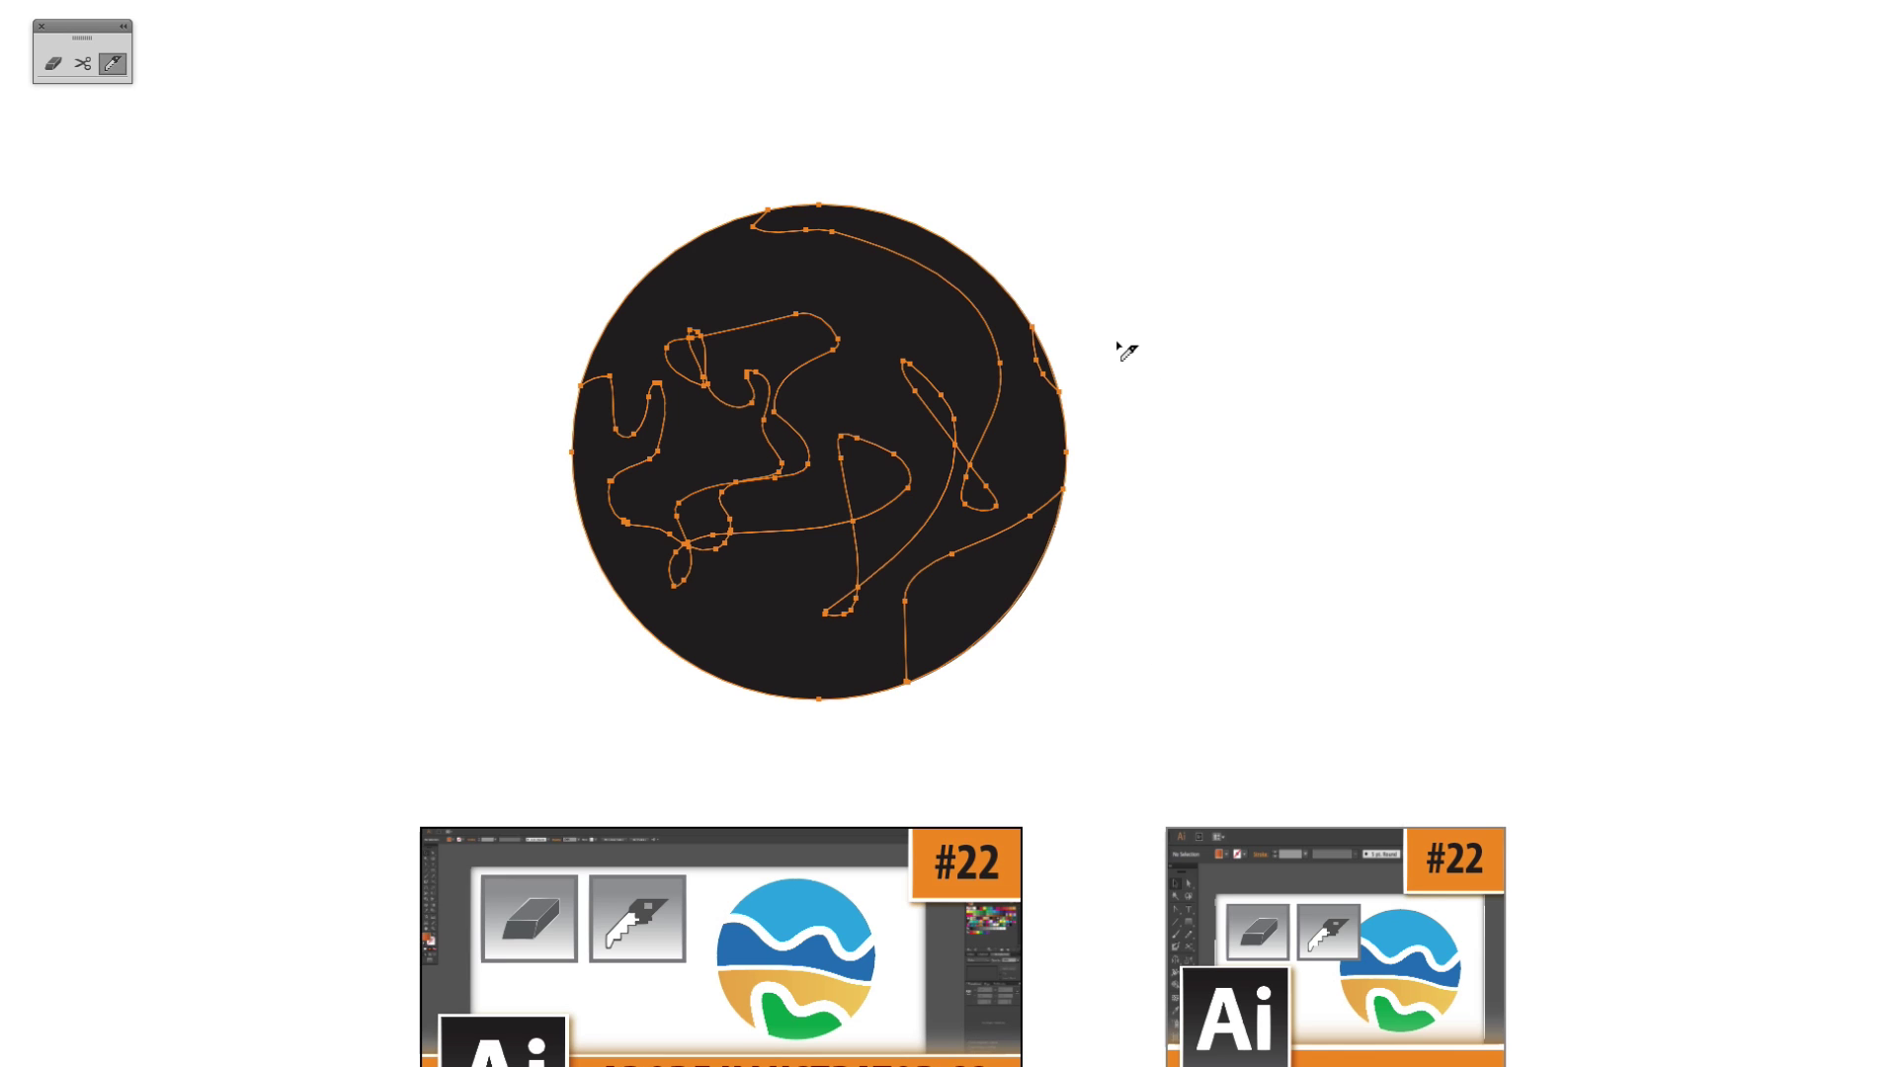
Pull cut pieces out of the circle, then undo the moves and the knife cuts
{"action": "key", "text": "v"}
{"action": "left_click", "coordinate": [1509, 300]}
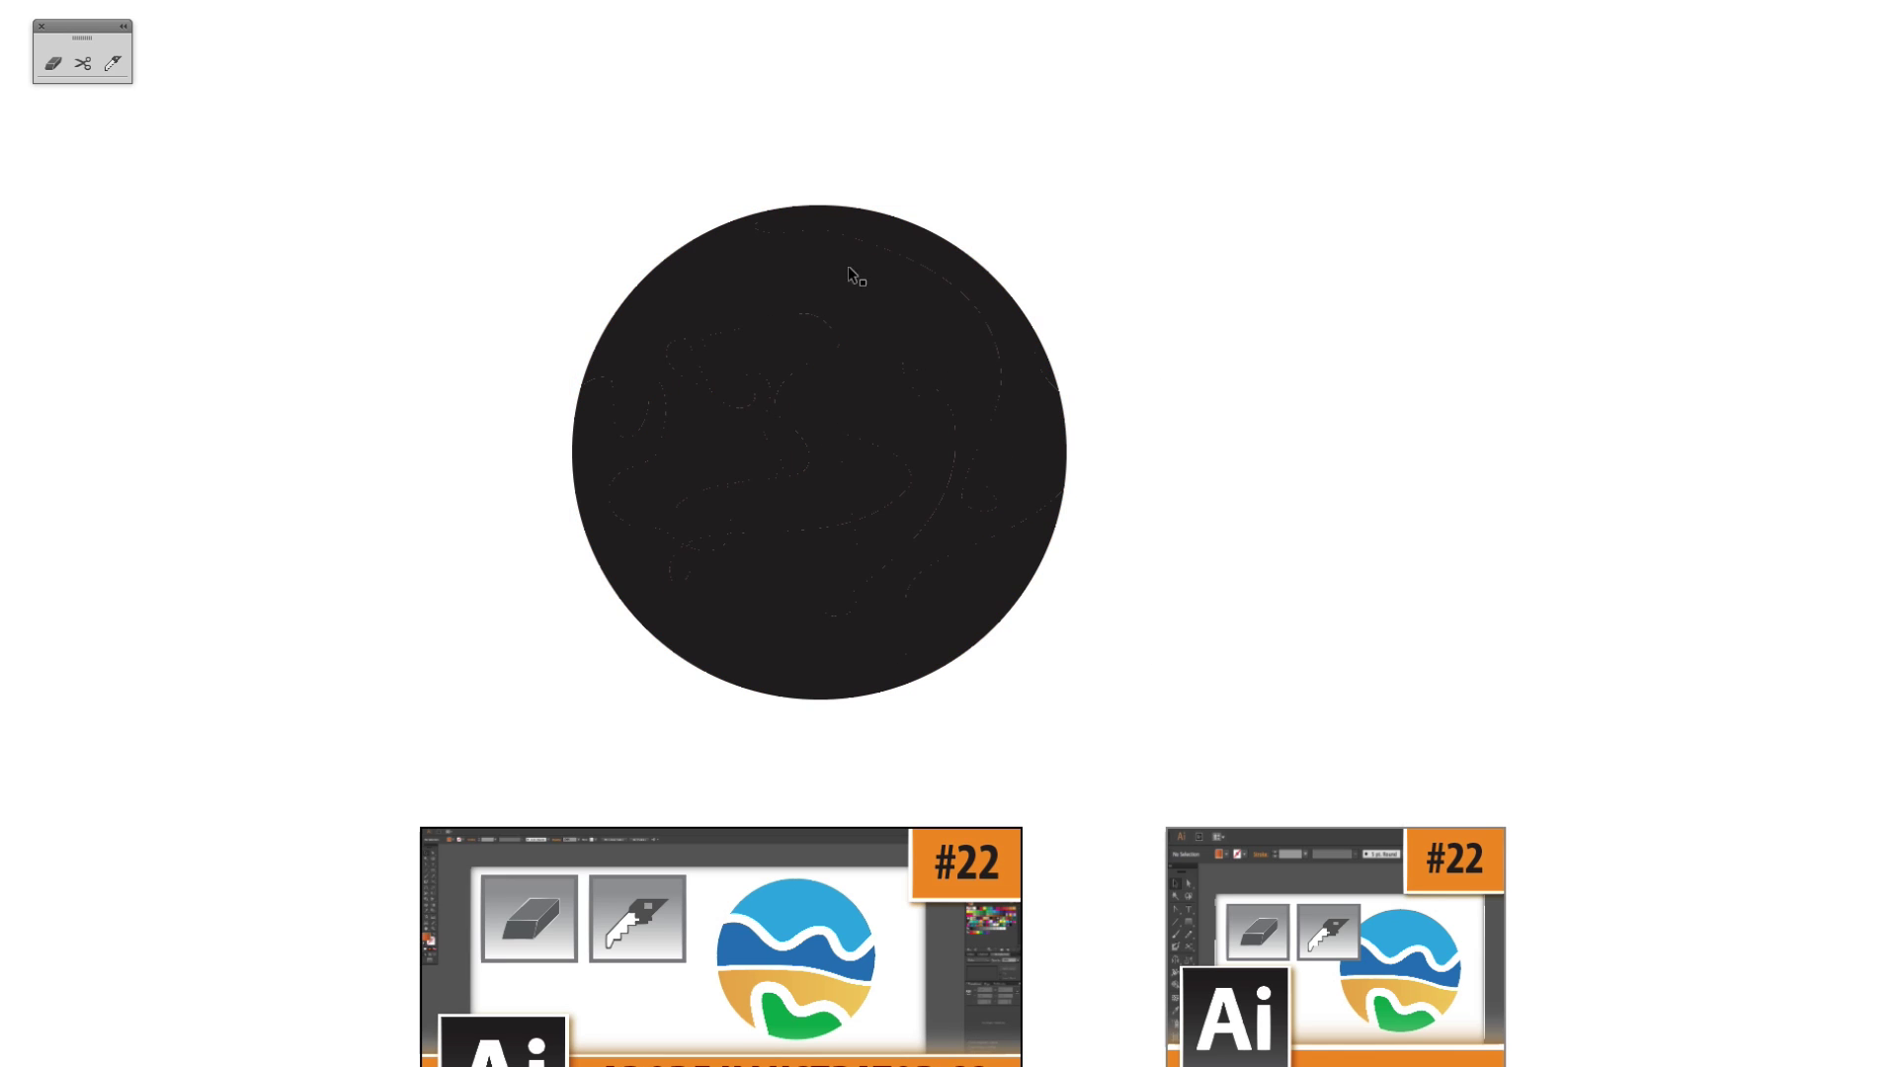
{"action": "left_click_drag", "start_coordinate": [847, 274], "coordinate": [567, 234]}
{"action": "left_click_drag", "start_coordinate": [923, 596], "coordinate": [1068, 693]}
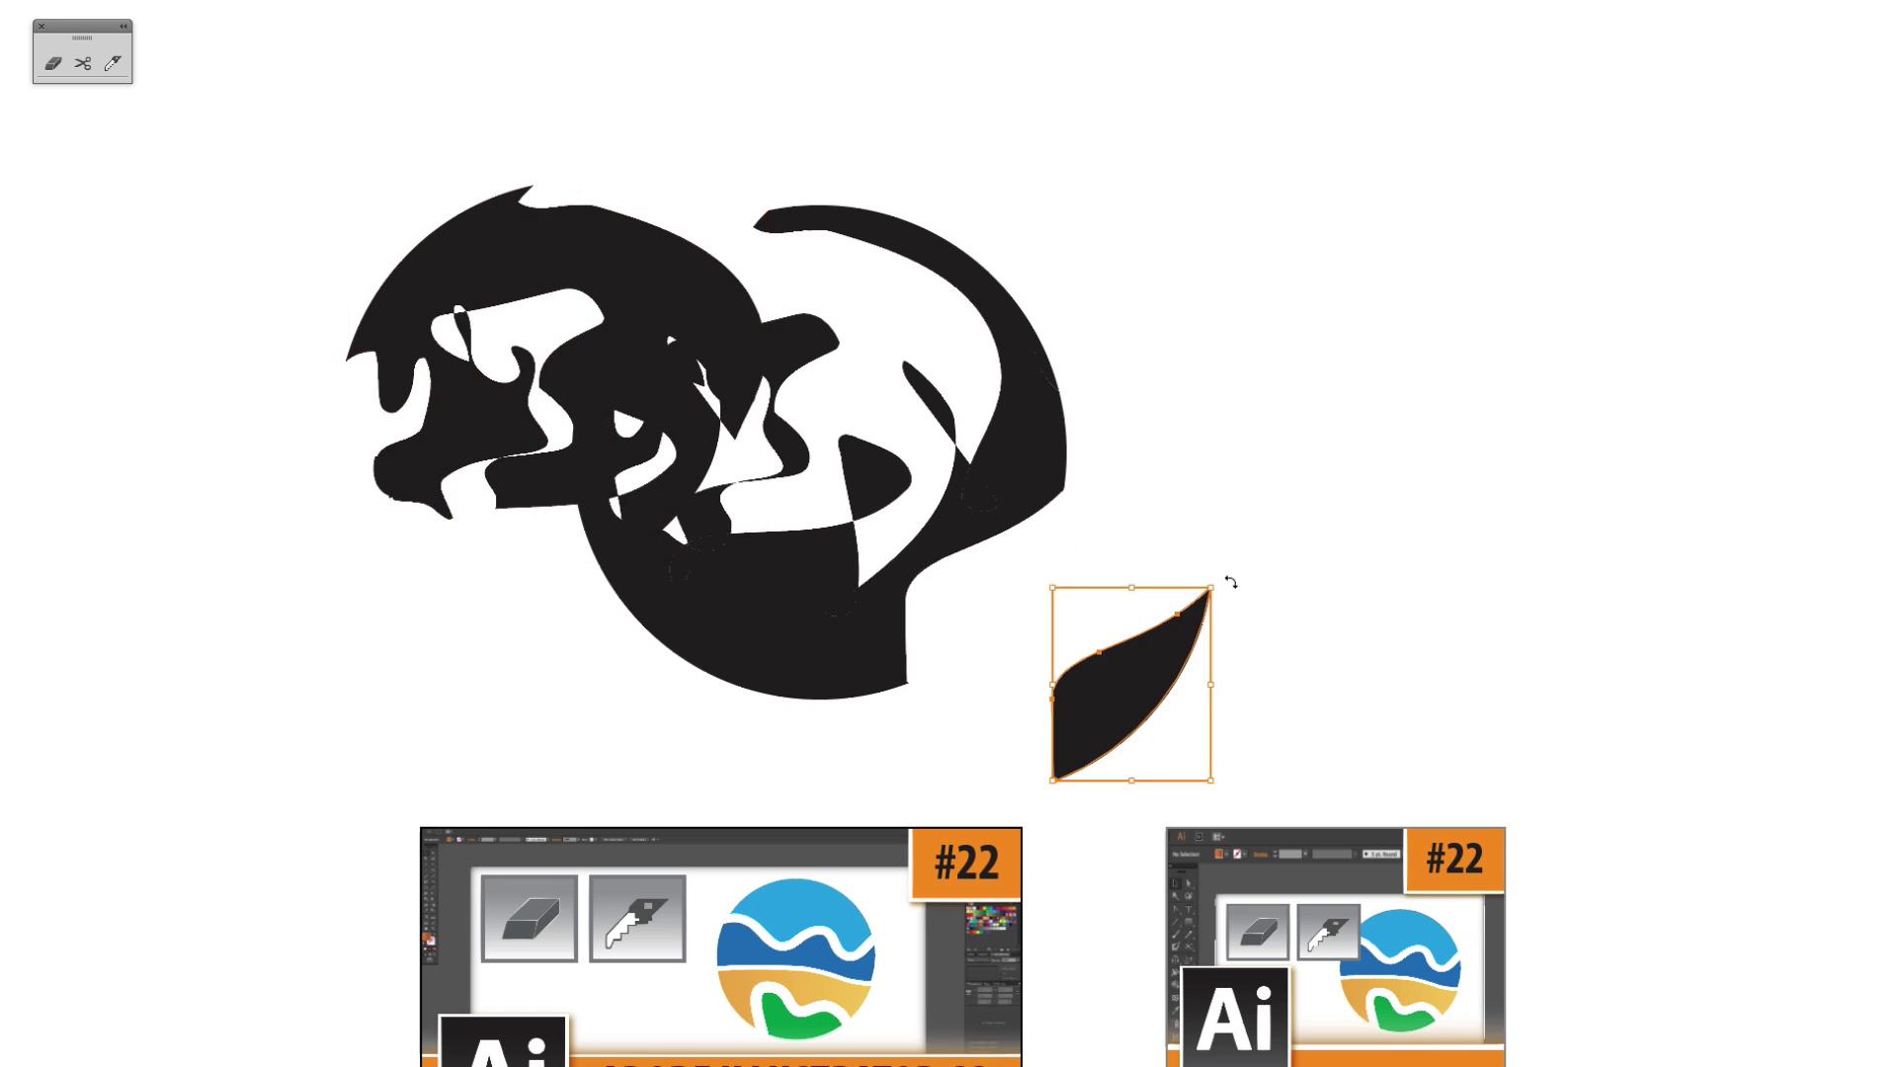
{"action": "key", "text": "ctrl+z"}
{"action": "key", "text": "ctrl+z"}
{"action": "key", "text": "ctrl+z"}
{"action": "key", "text": "ctrl+z"}
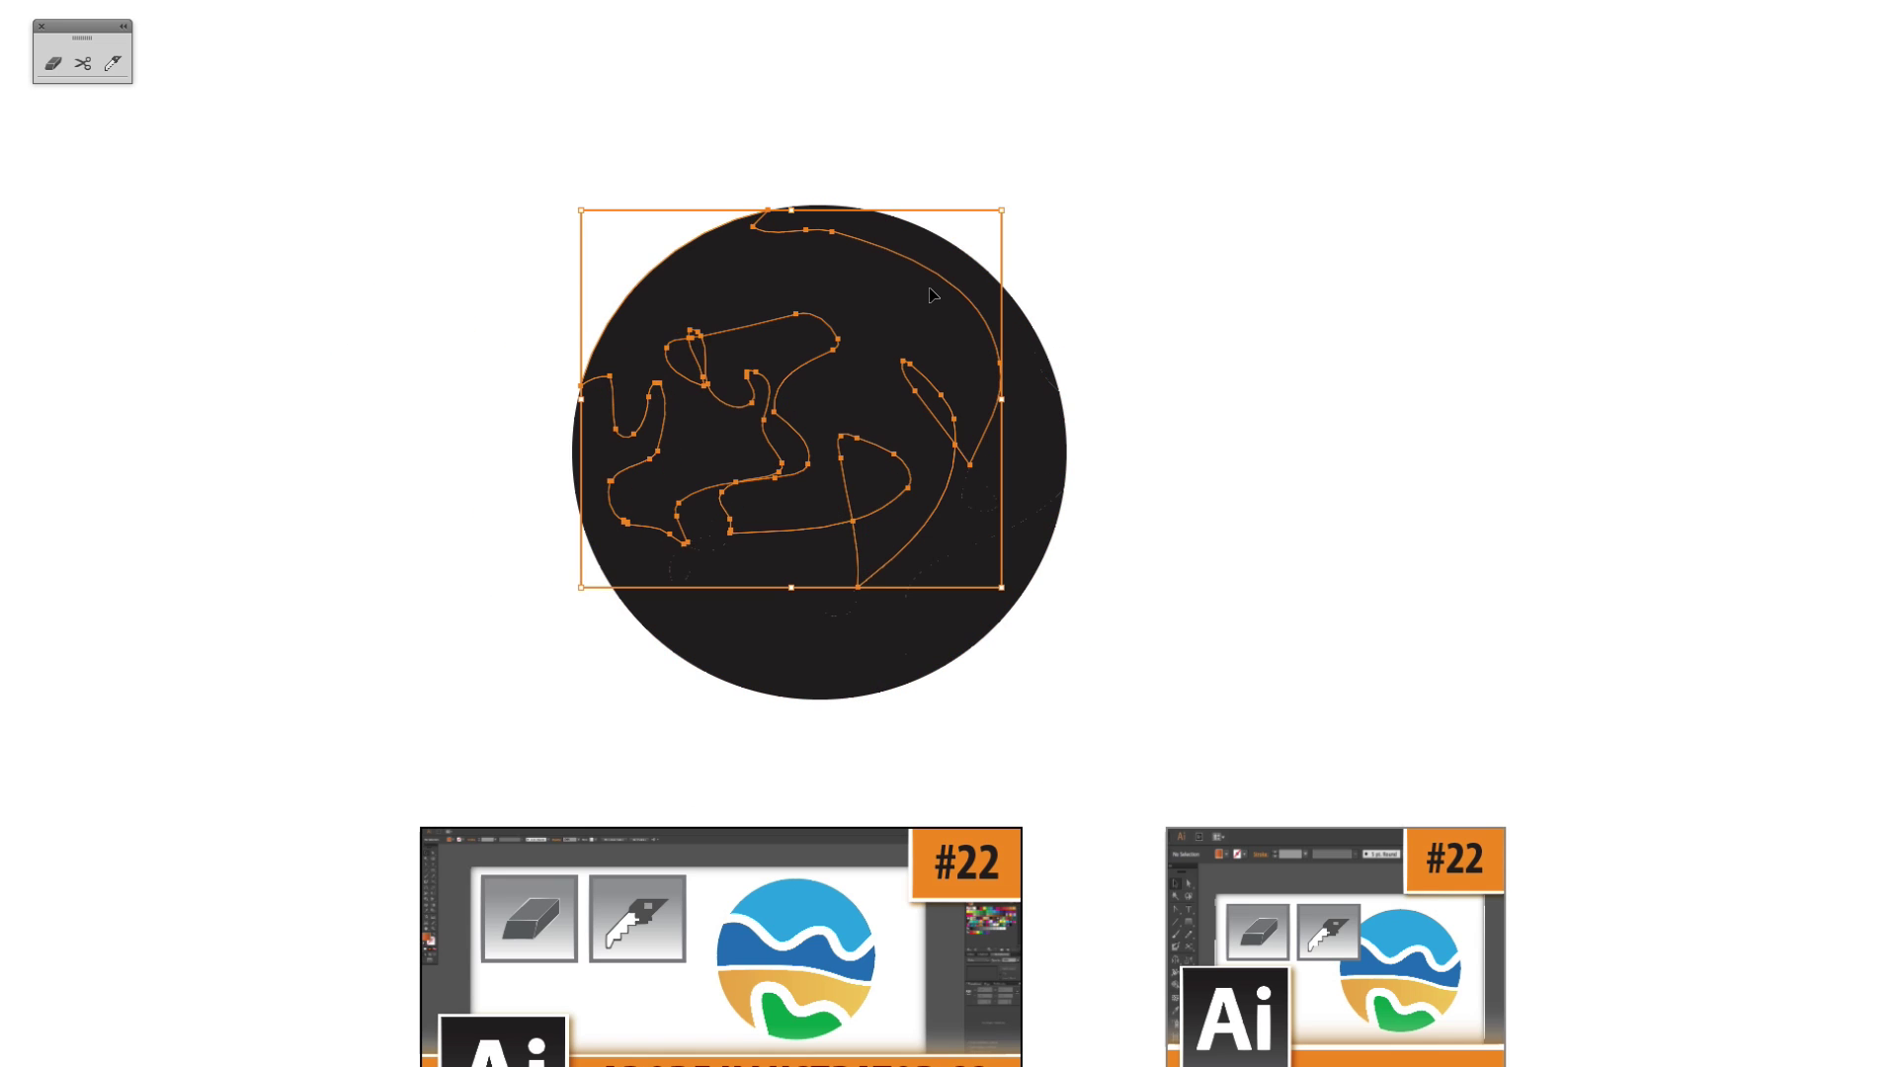
{"action": "key", "text": "ctrl+z"}
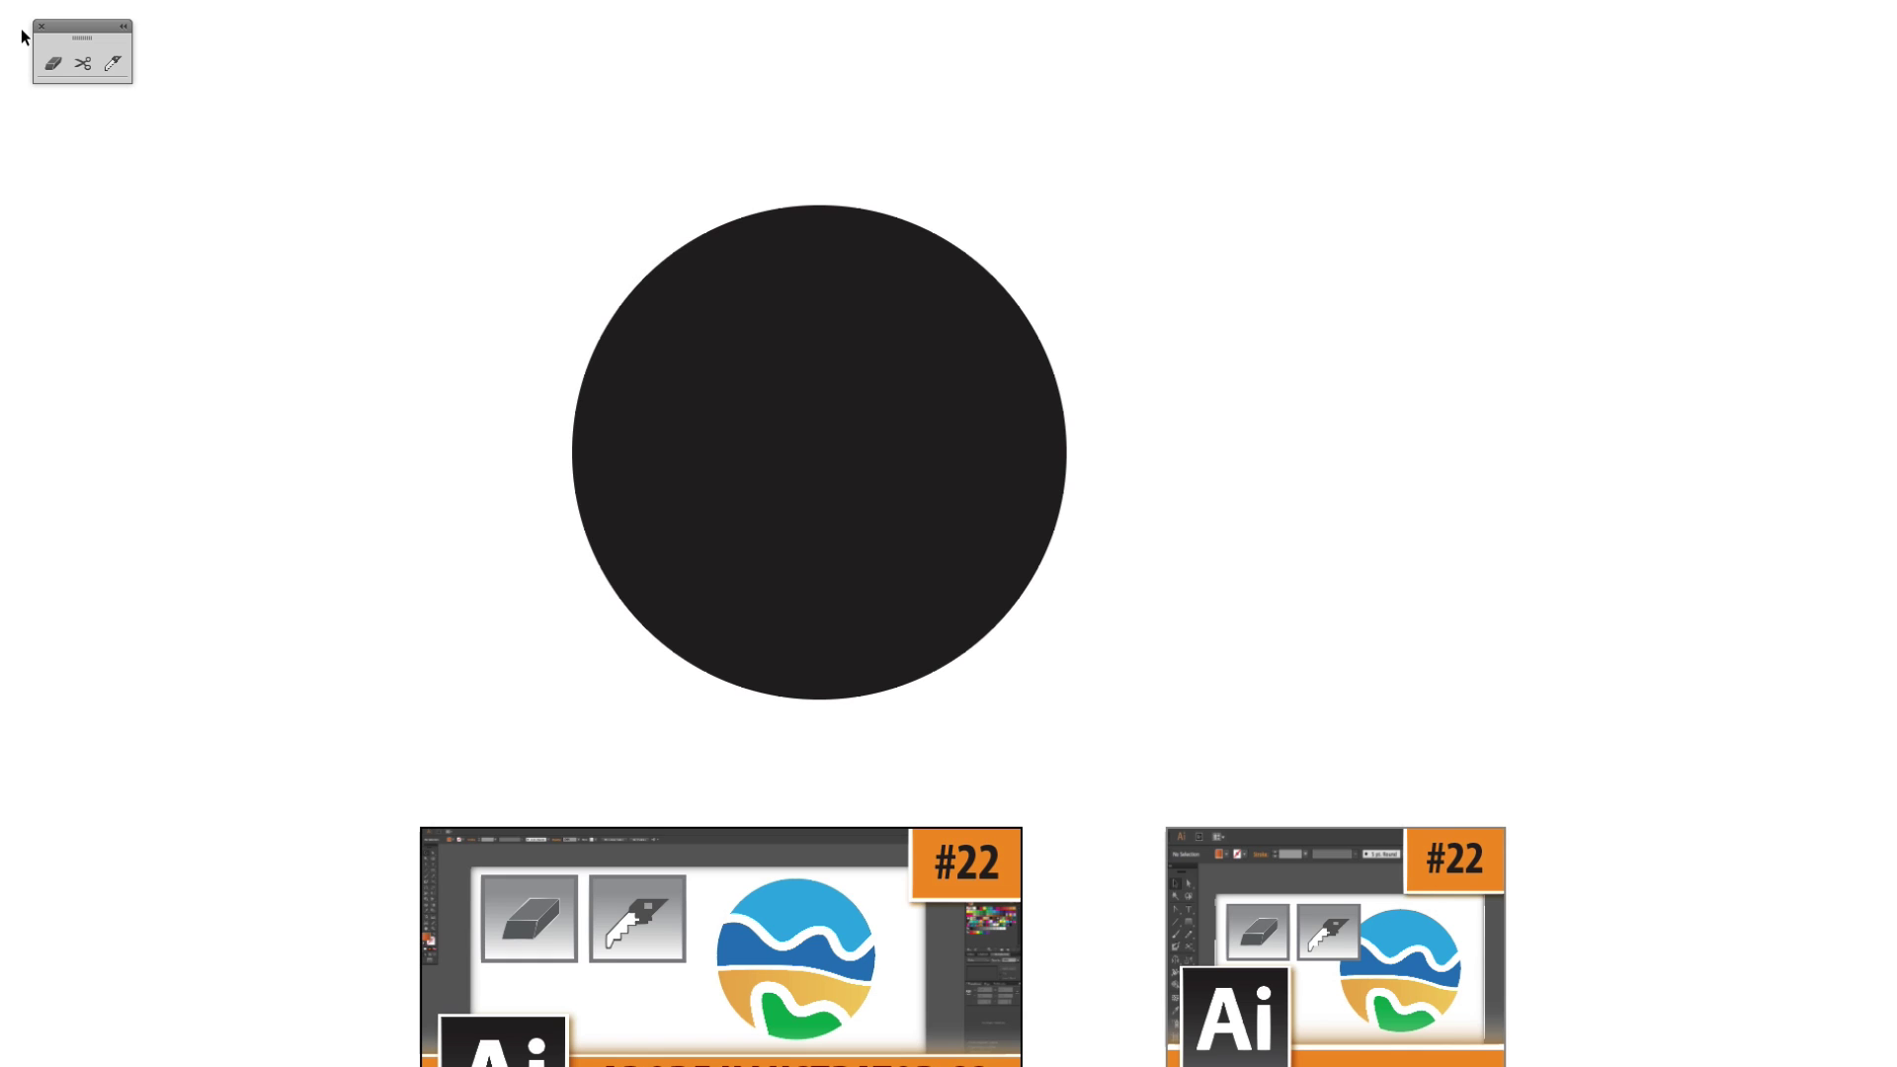
With the Eraser, cut a wavy upper gap, a straight middle band and a wavy lower gap
{"action": "left_click", "coordinate": [51, 63]}
{"action": "mouse_move", "coordinate": [556, 347]}
{"action": "left_mouse_down"}
{"action": "mouse_move", "coordinate": [642, 327]}
{"action": "mouse_move", "coordinate": [766, 397]}
{"action": "mouse_move", "coordinate": [876, 373]}
{"action": "mouse_move", "coordinate": [974, 420]}
{"action": "mouse_move", "coordinate": [1128, 393]}
{"action": "left_mouse_up"}
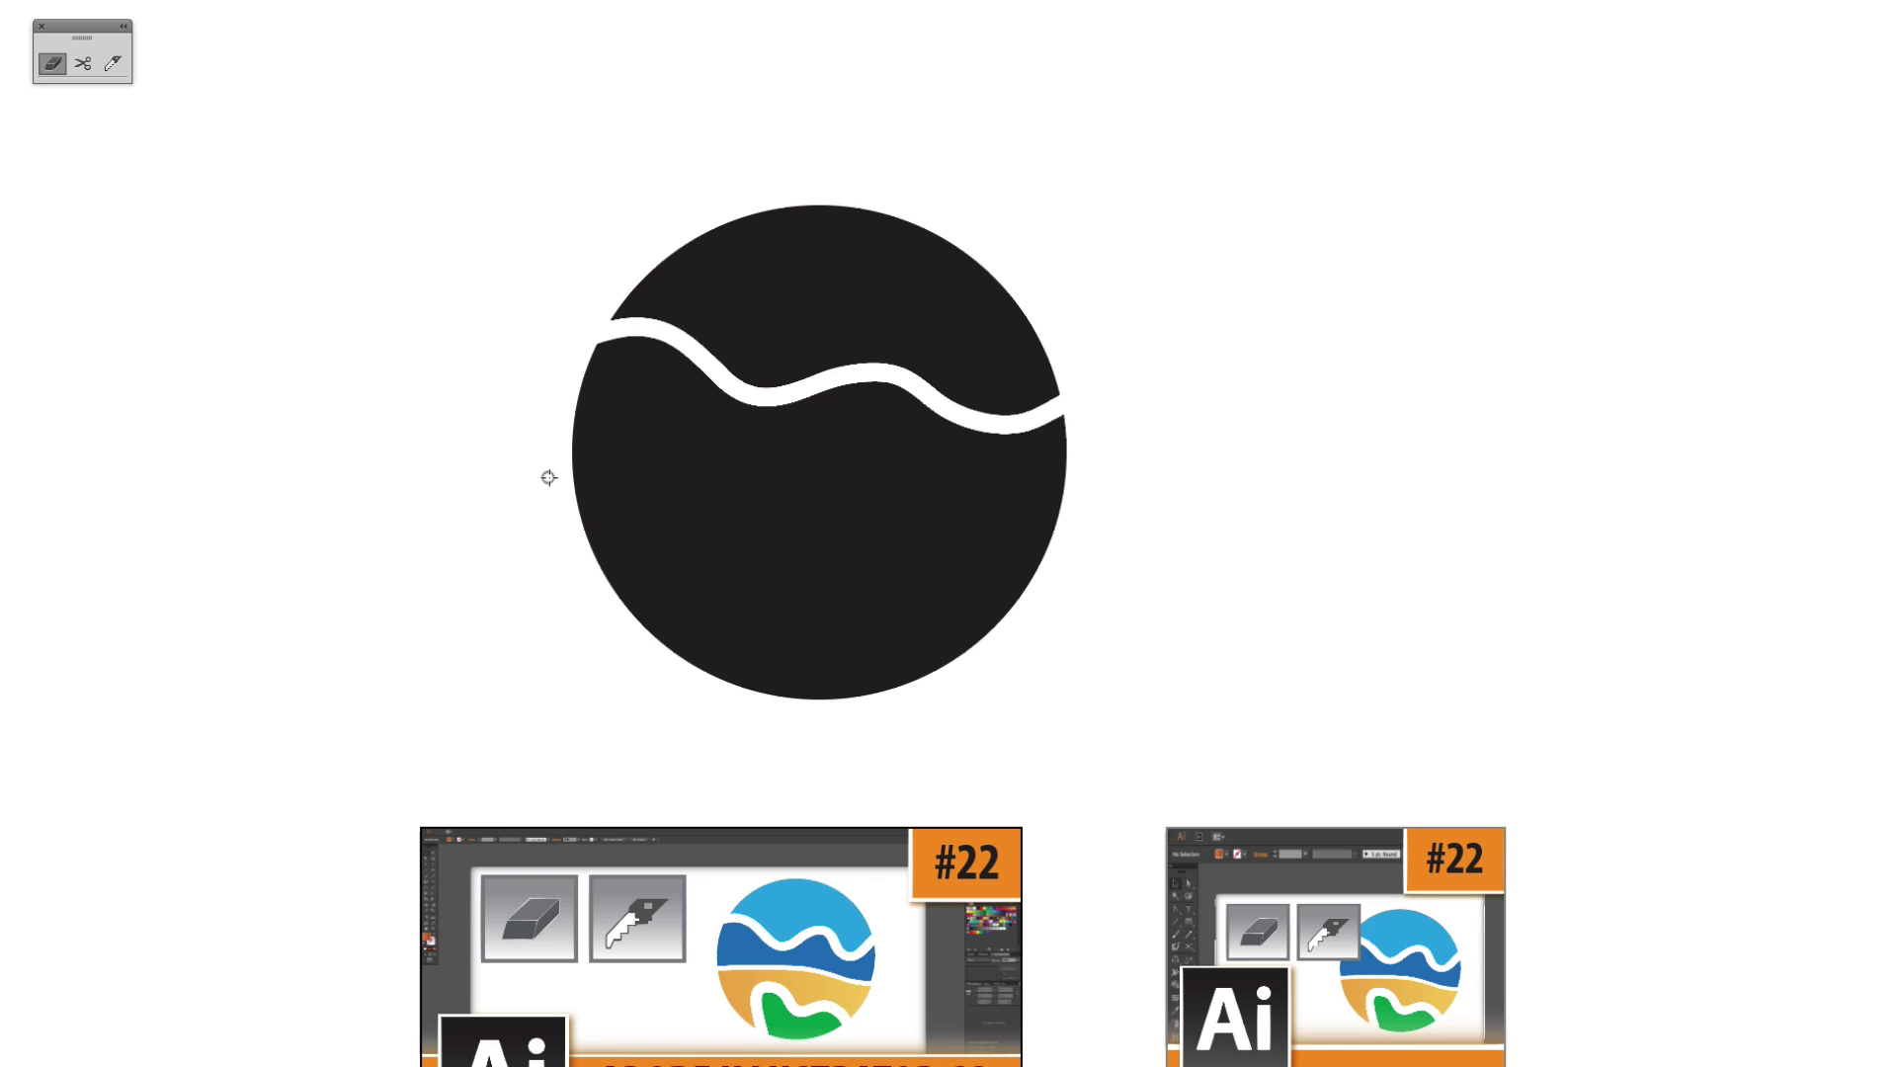
{"action": "mouse_move", "coordinate": [548, 477]}
{"action": "left_mouse_down"}
{"action": "mouse_move", "coordinate": [860, 466]}
{"action": "mouse_move", "coordinate": [1008, 478]}
{"action": "mouse_move", "coordinate": [1131, 519]}
{"action": "left_mouse_up"}
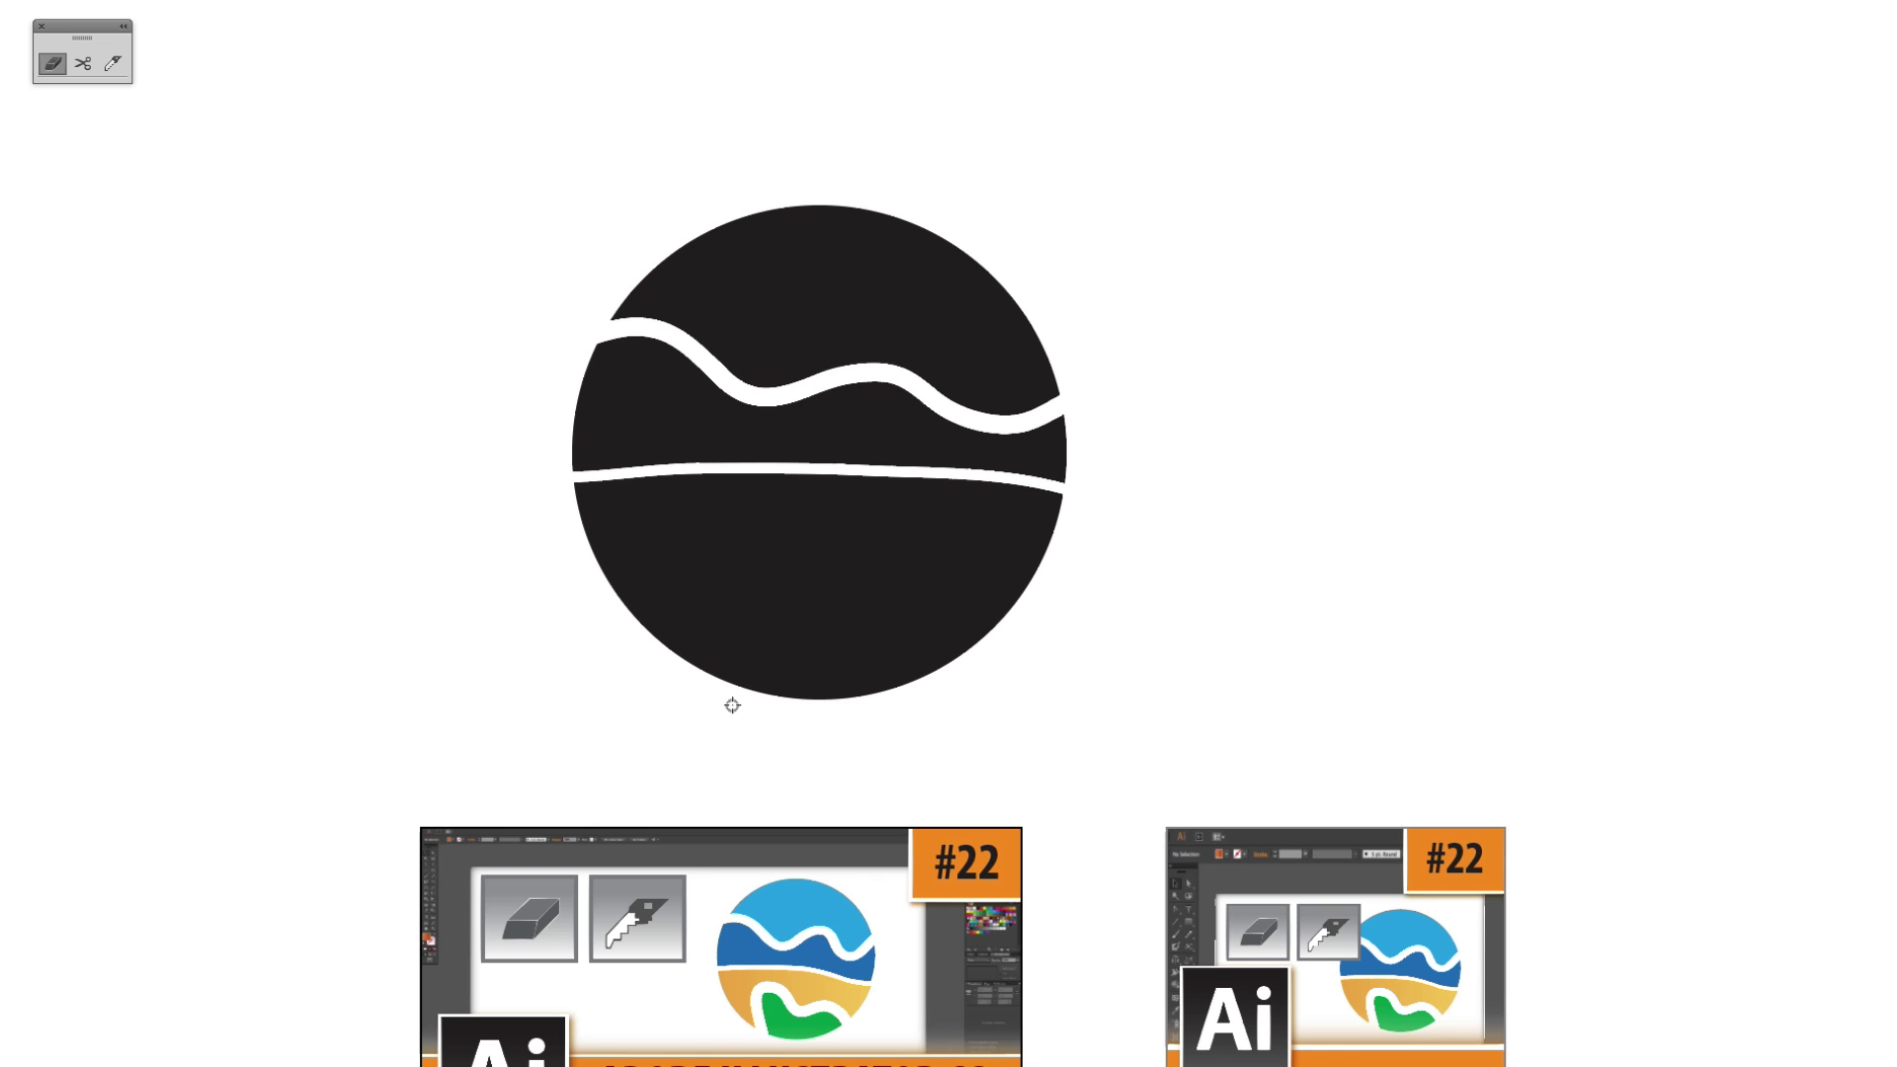
{"action": "mouse_move", "coordinate": [733, 704]}
{"action": "left_mouse_down"}
{"action": "mouse_move", "coordinate": [739, 621]}
{"action": "mouse_move", "coordinate": [924, 630]}
{"action": "mouse_move", "coordinate": [1054, 694]}
{"action": "left_mouse_up"}
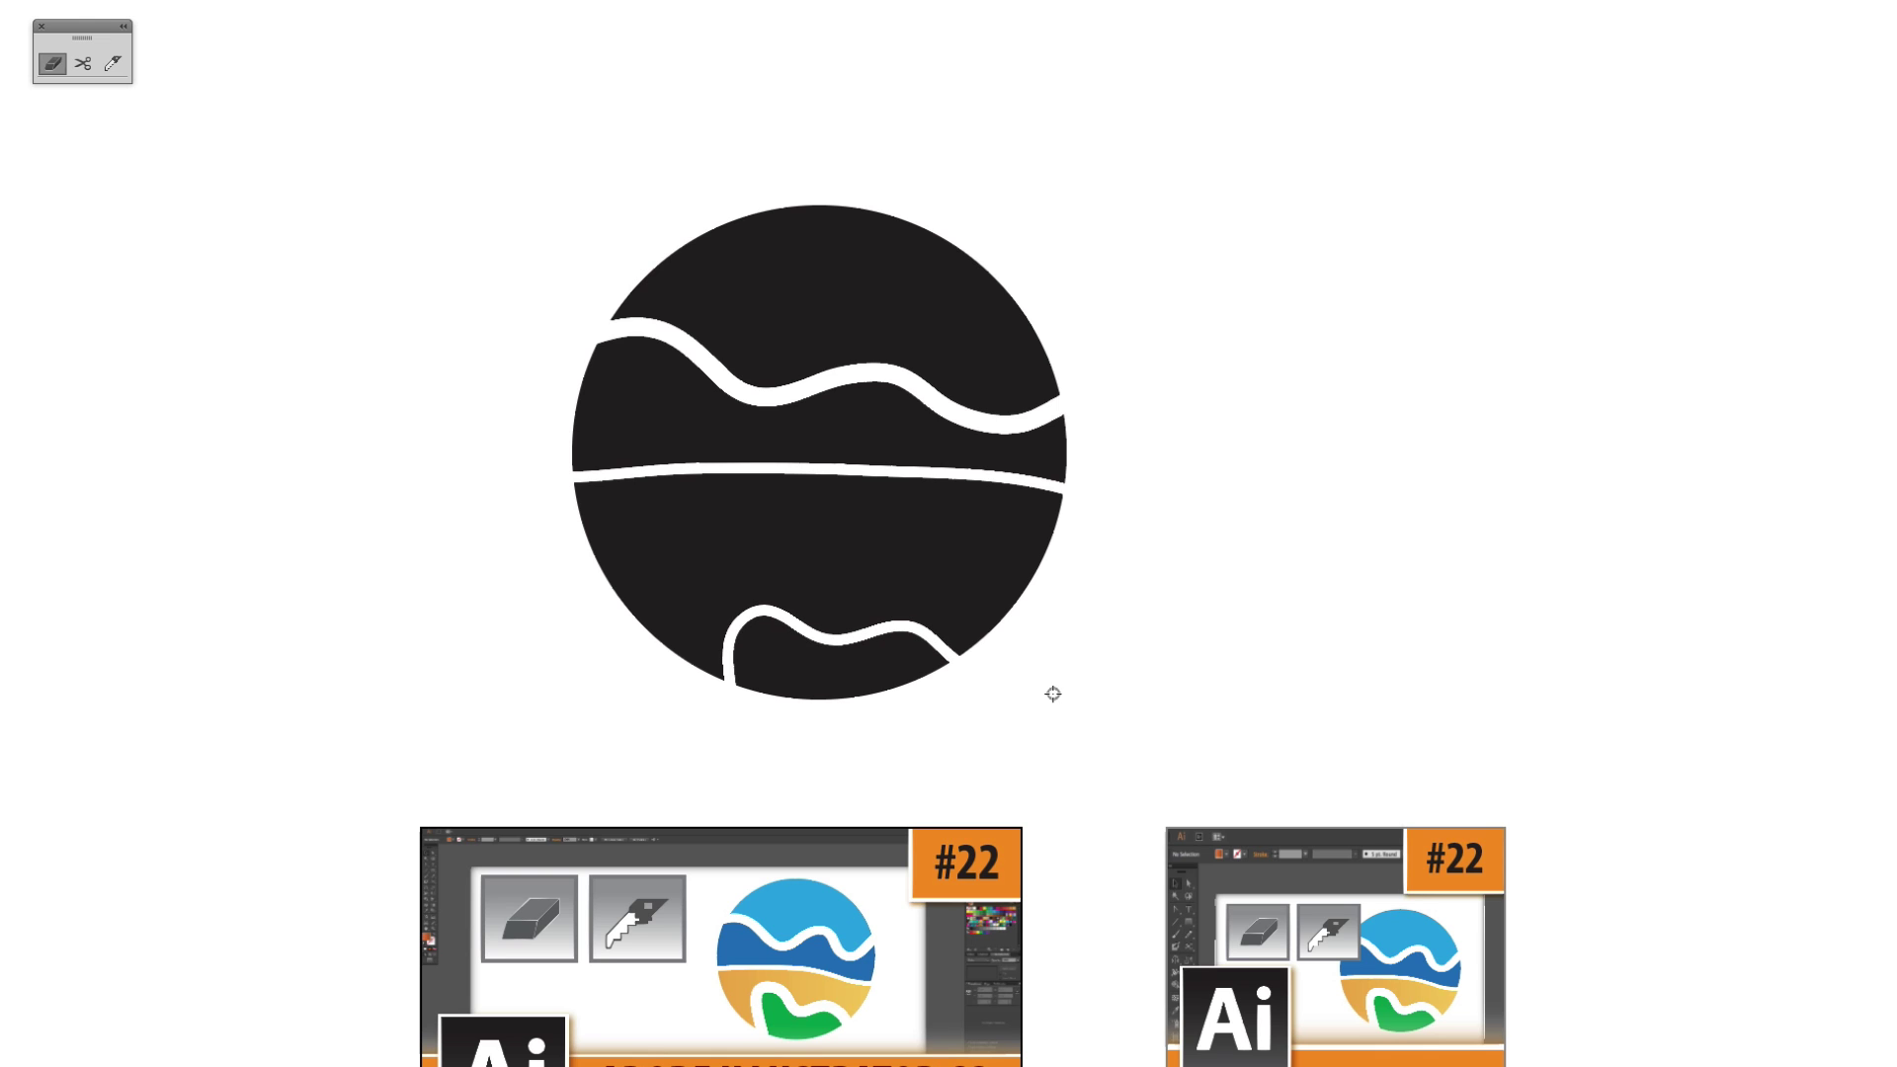
With Direct Selection, fill the top piece light blue and the wave band dark blue
{"action": "key", "text": "a"}
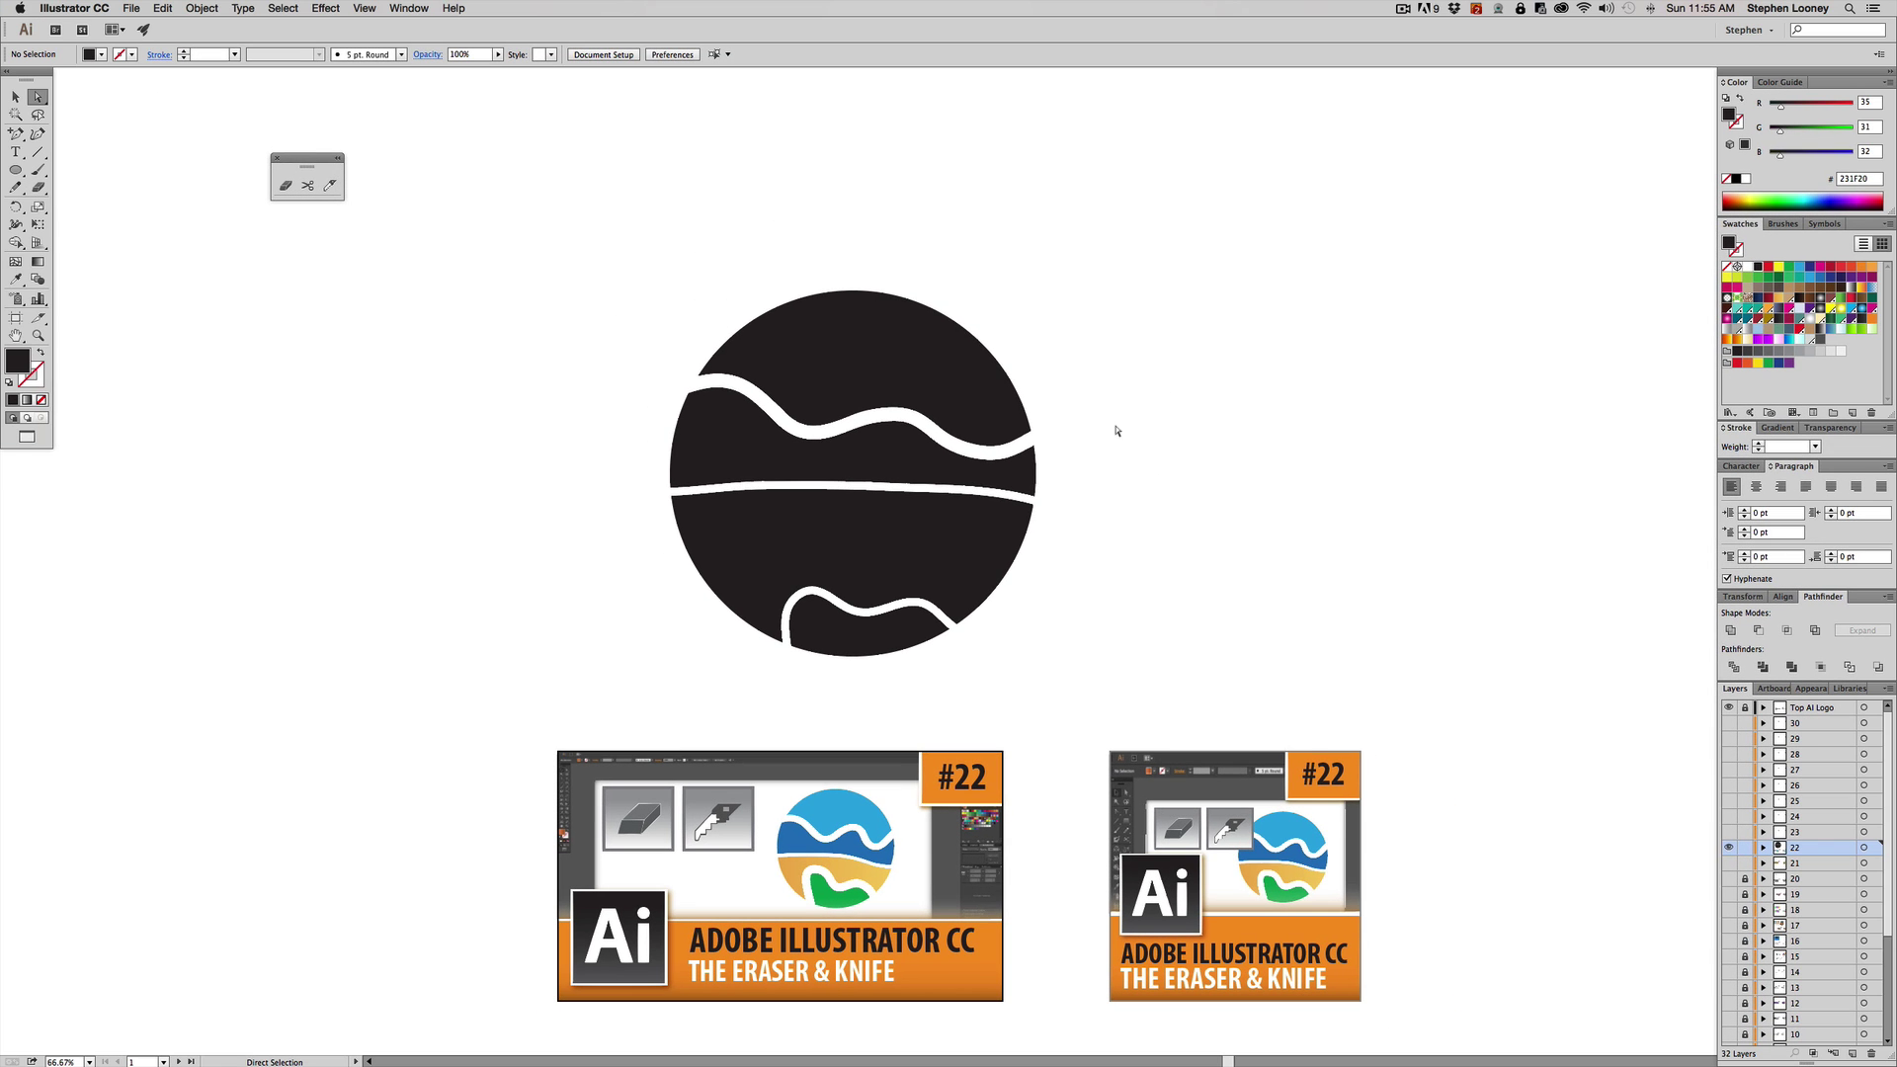
{"action": "left_click", "coordinate": [992, 403]}
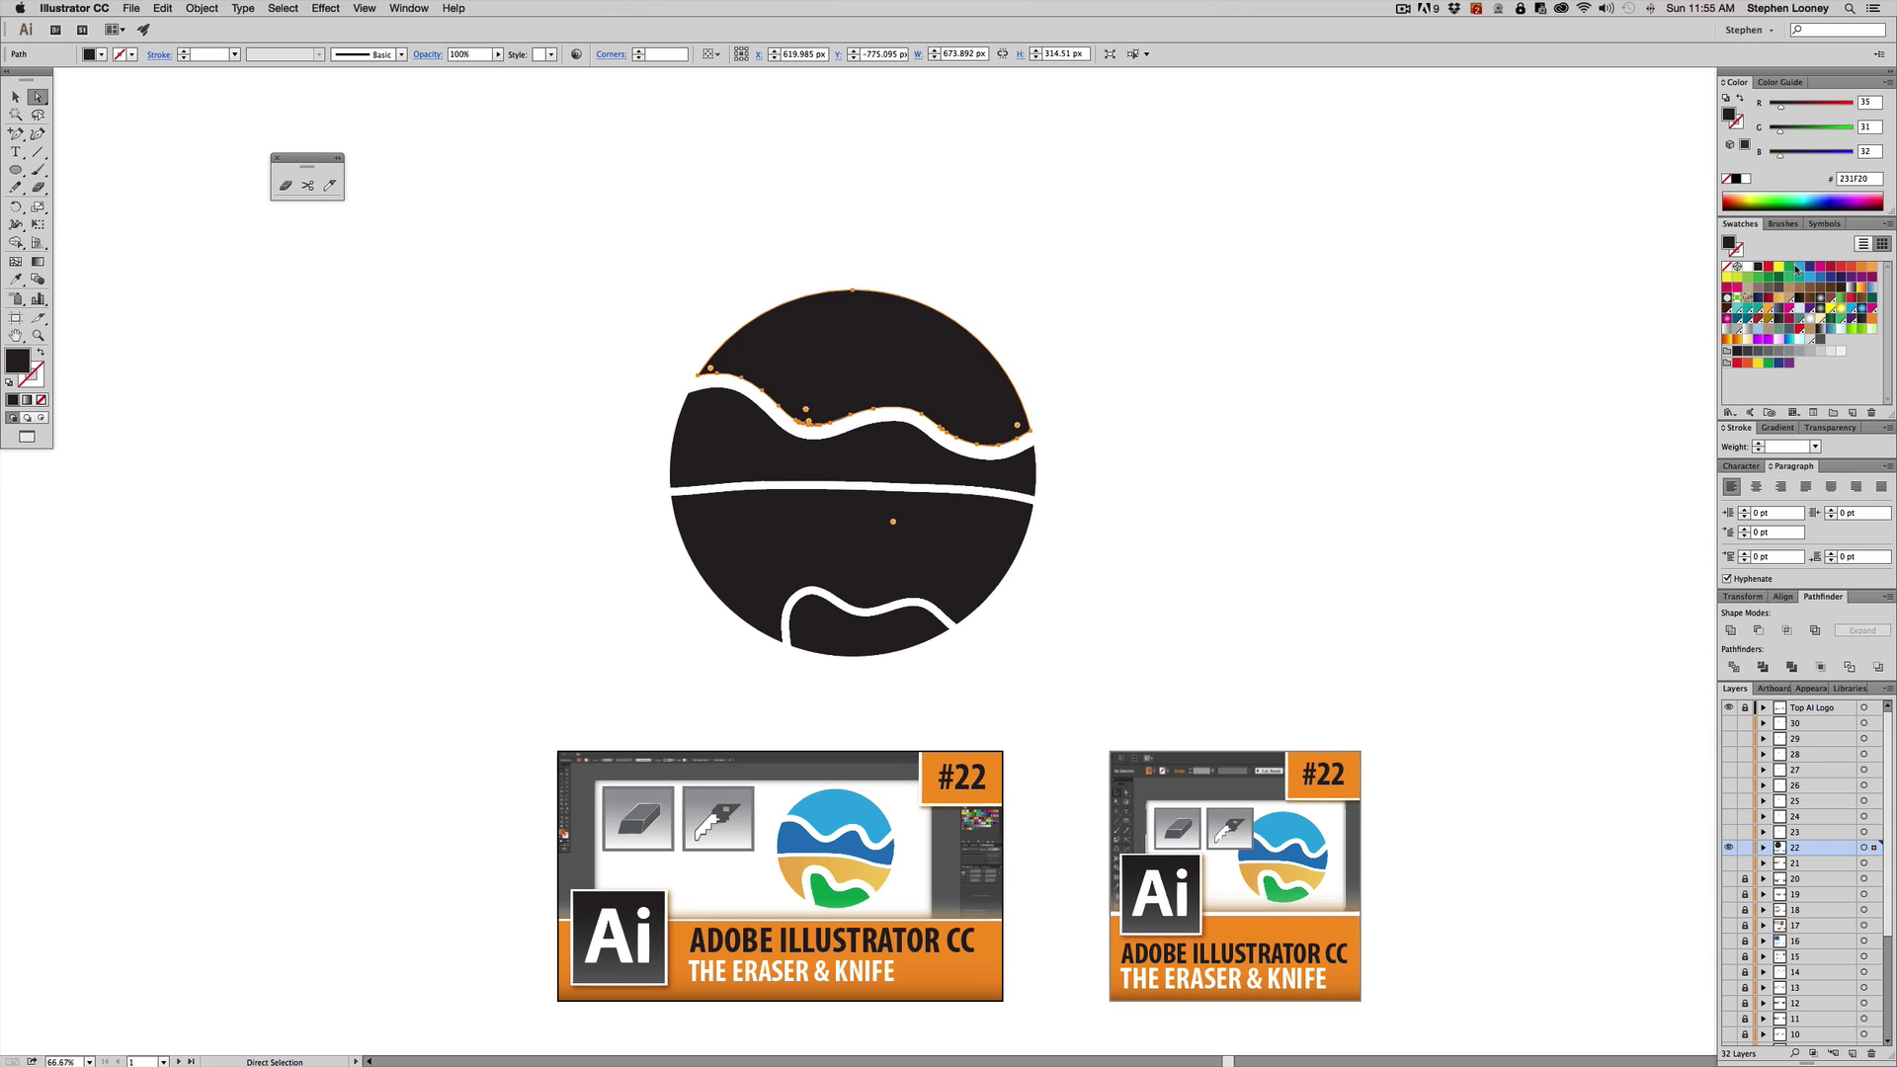
{"action": "left_click", "coordinate": [1796, 268]}
{"action": "left_click", "coordinate": [1028, 460]}
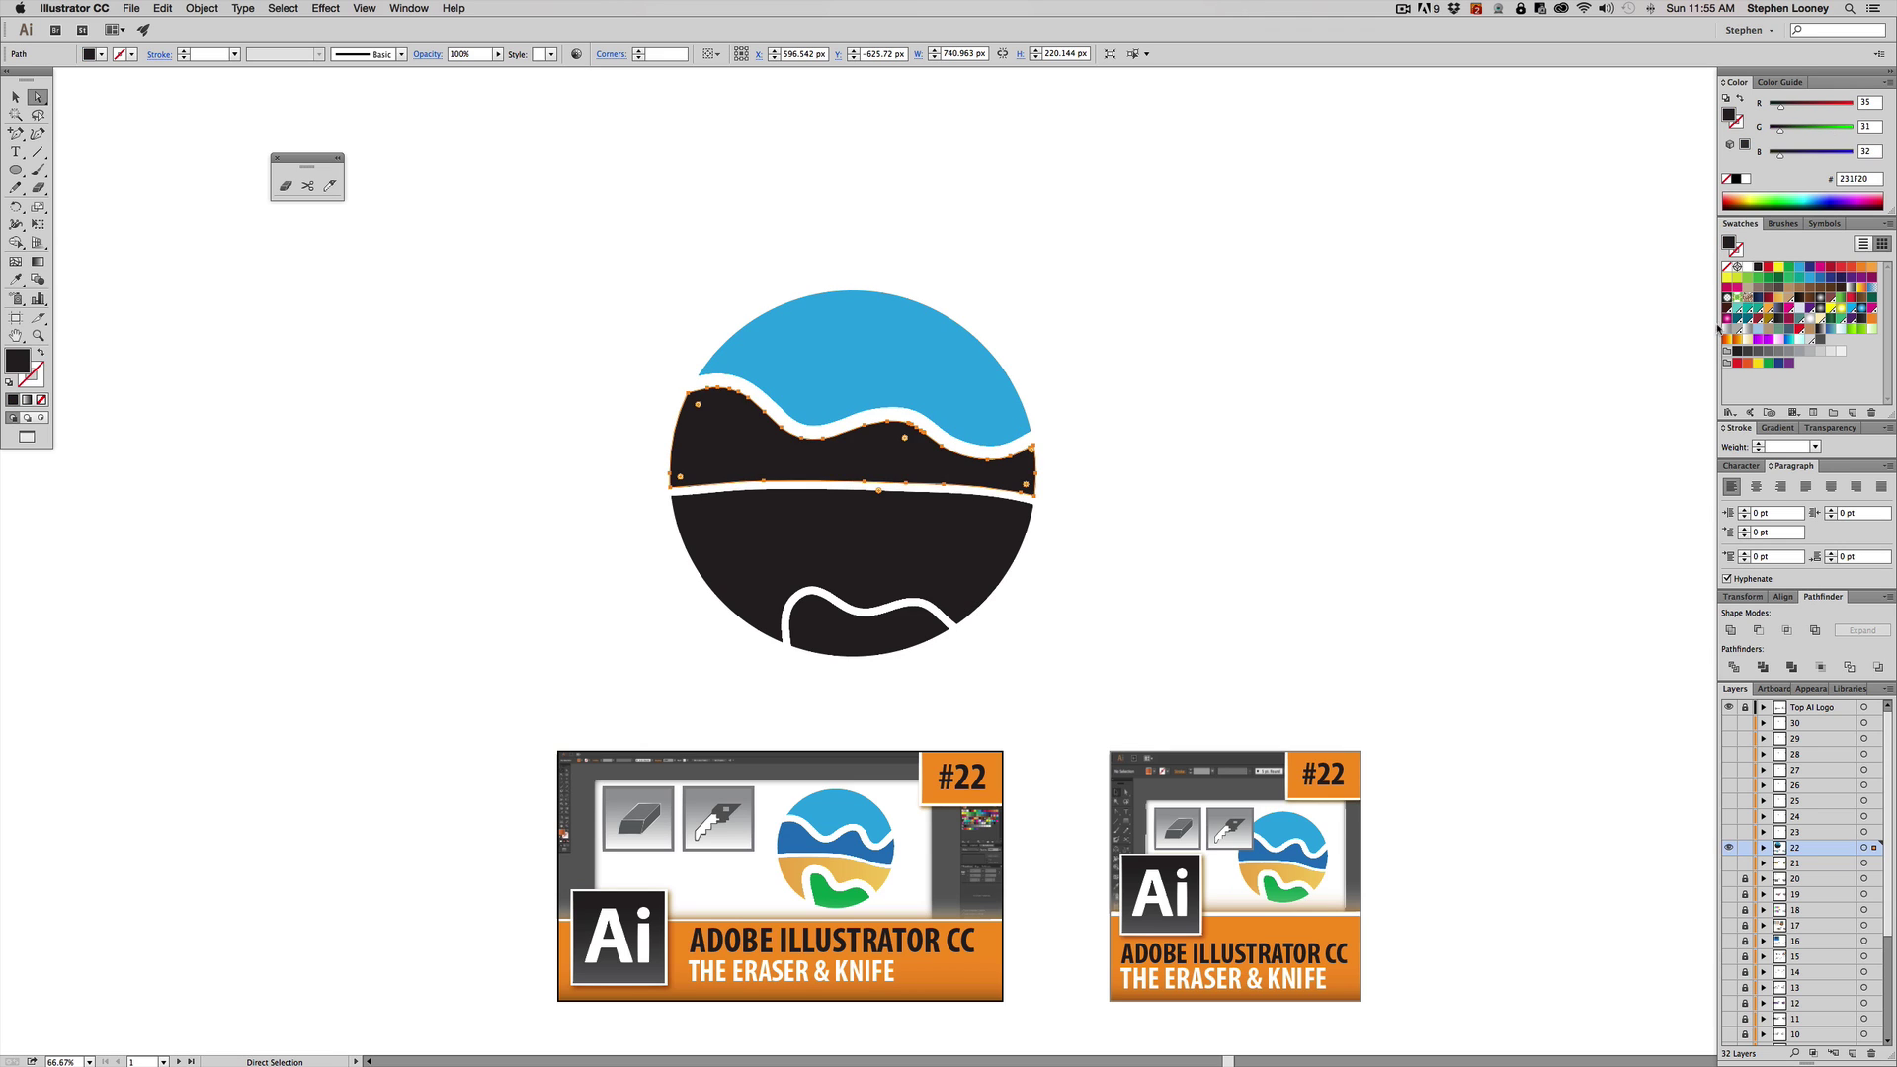
{"action": "left_click", "coordinate": [1816, 287]}
Fill the lower piece with a yellow-orange sand gradient and the bottom piece green
{"action": "left_click", "coordinate": [790, 534]}
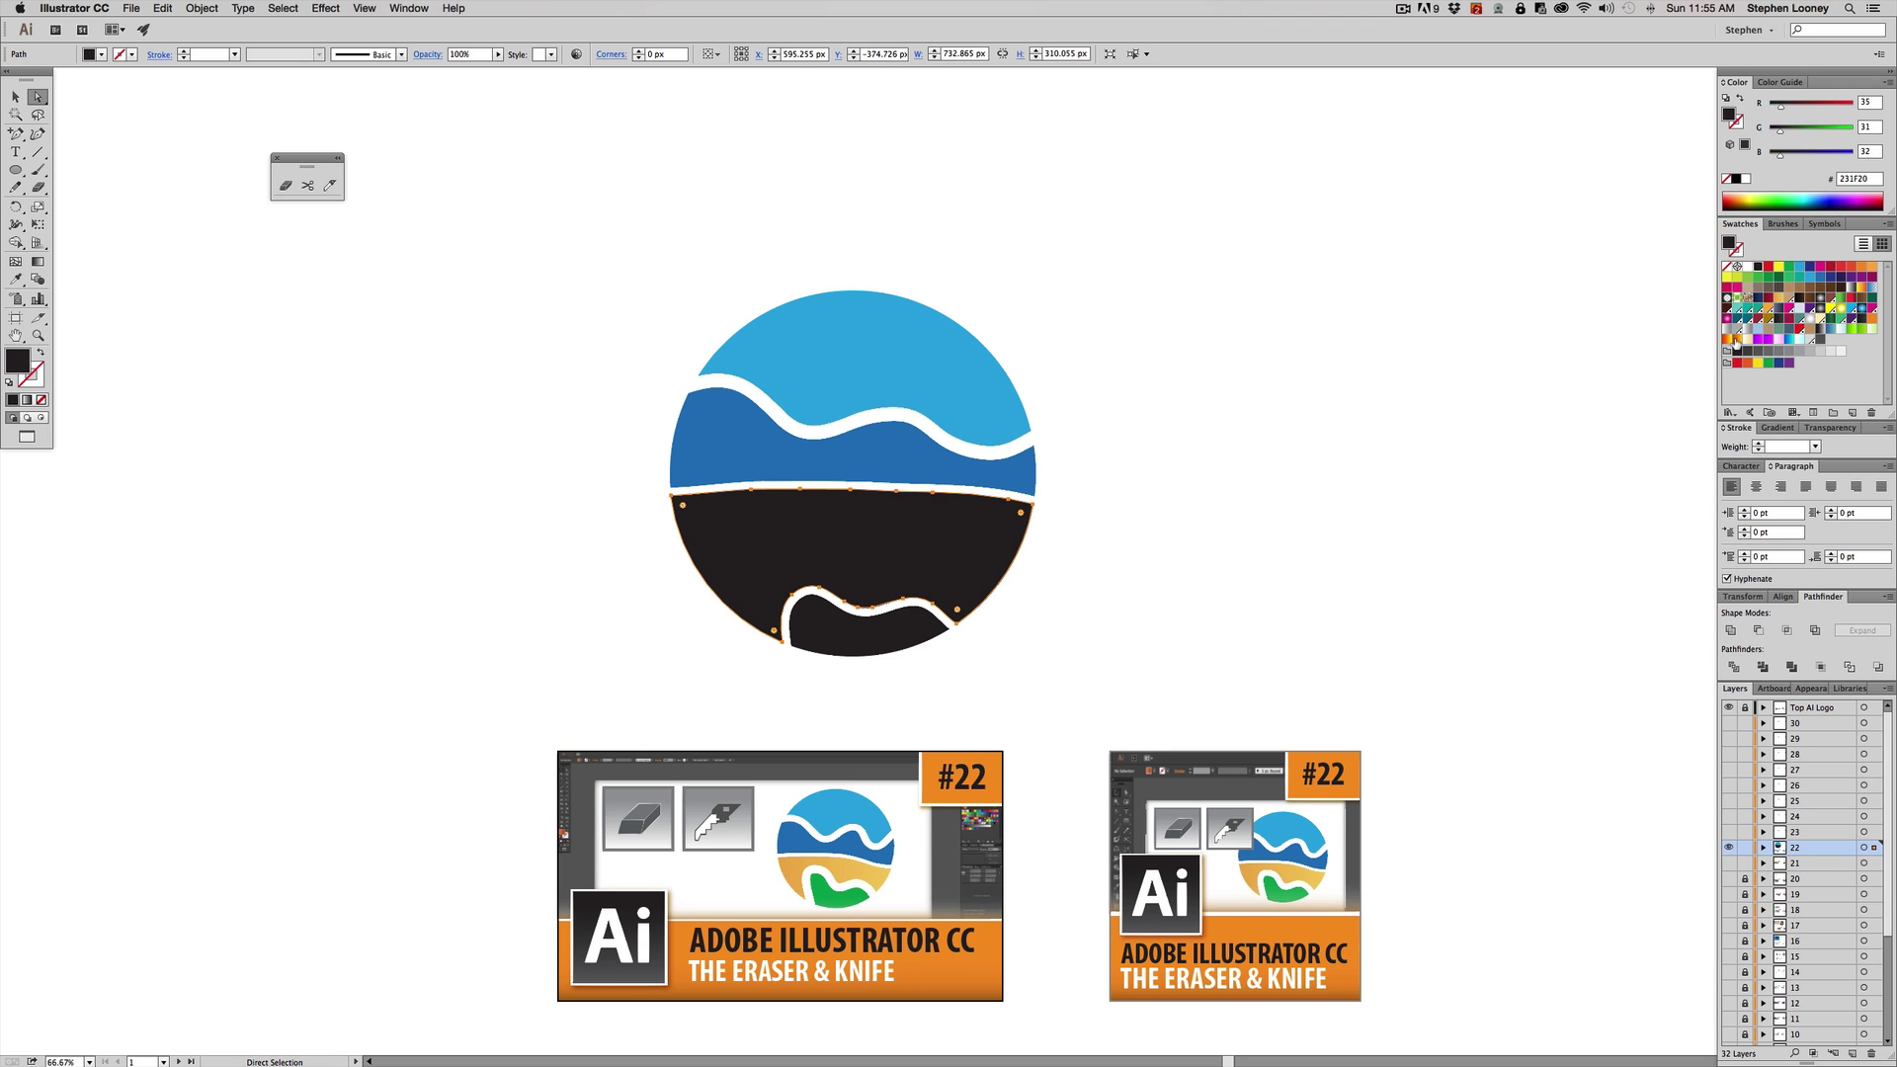
{"action": "left_click", "coordinate": [1778, 297]}
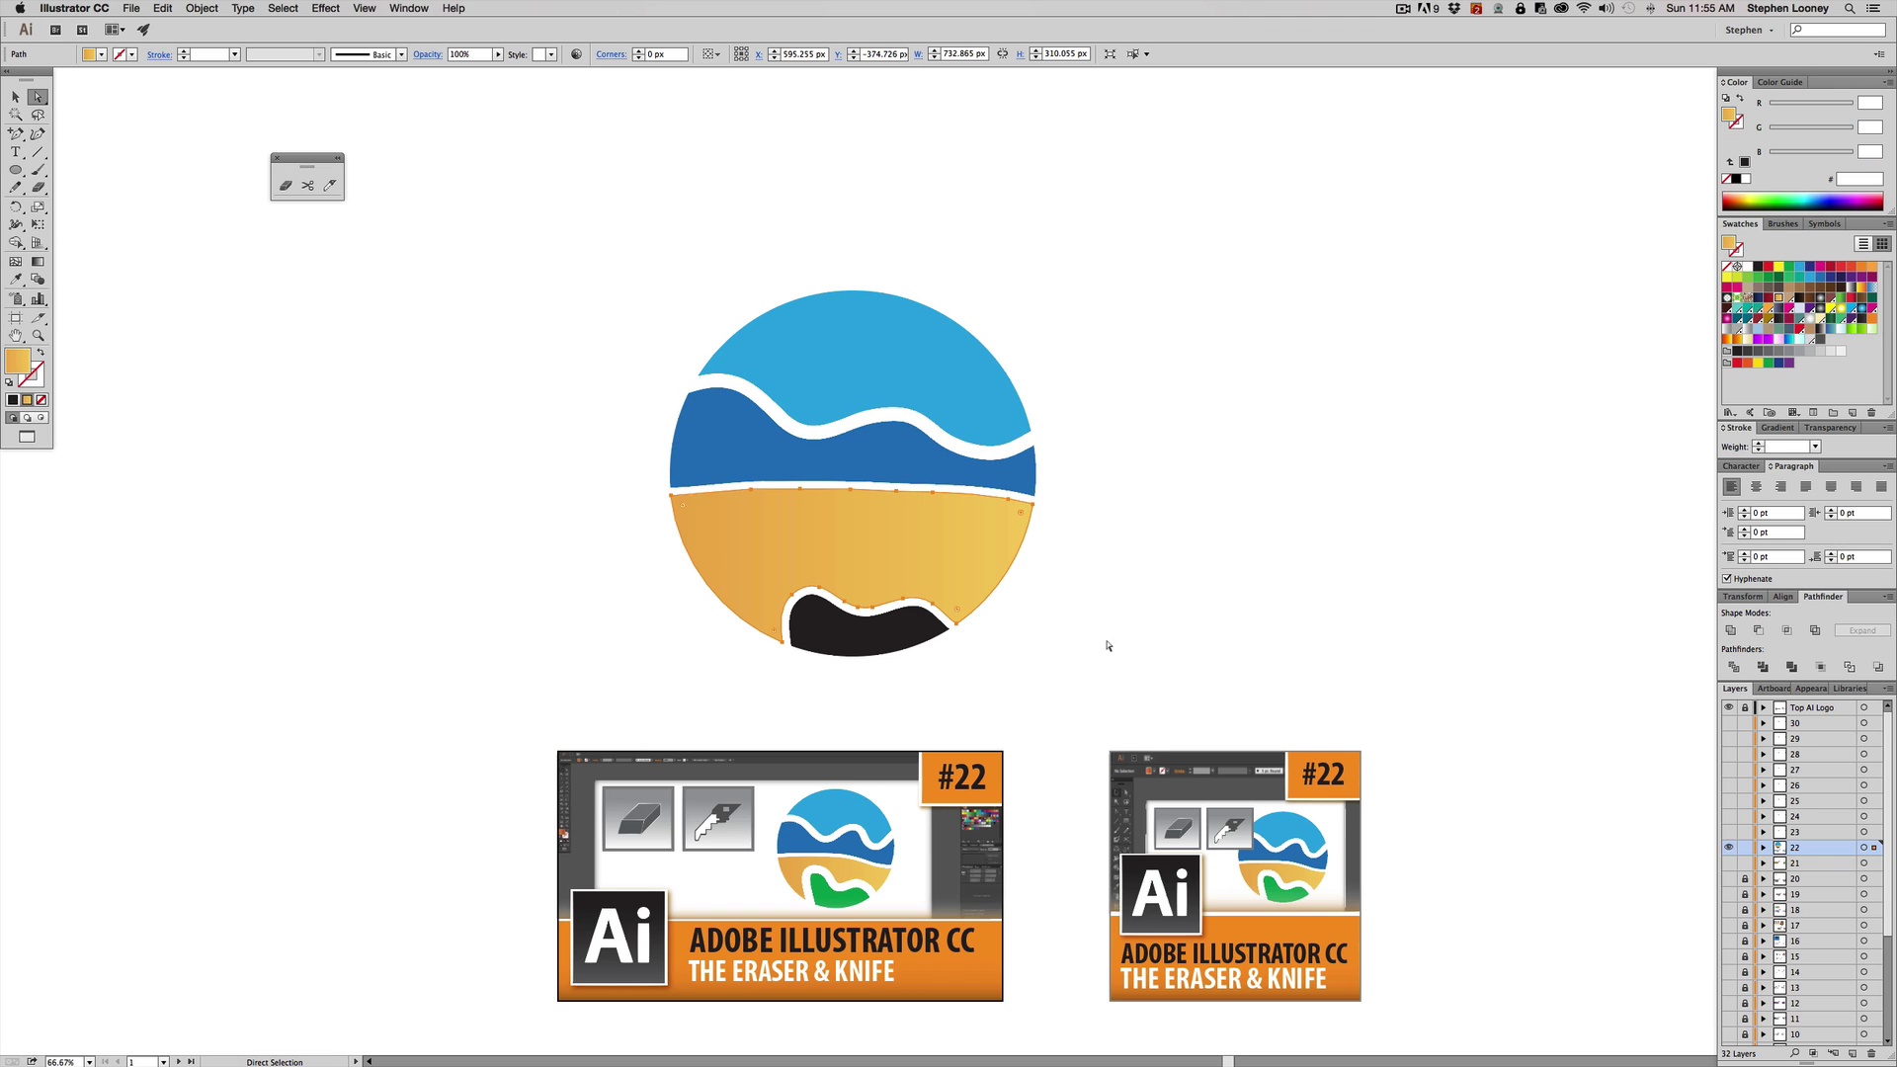
{"action": "left_click", "coordinate": [892, 642]}
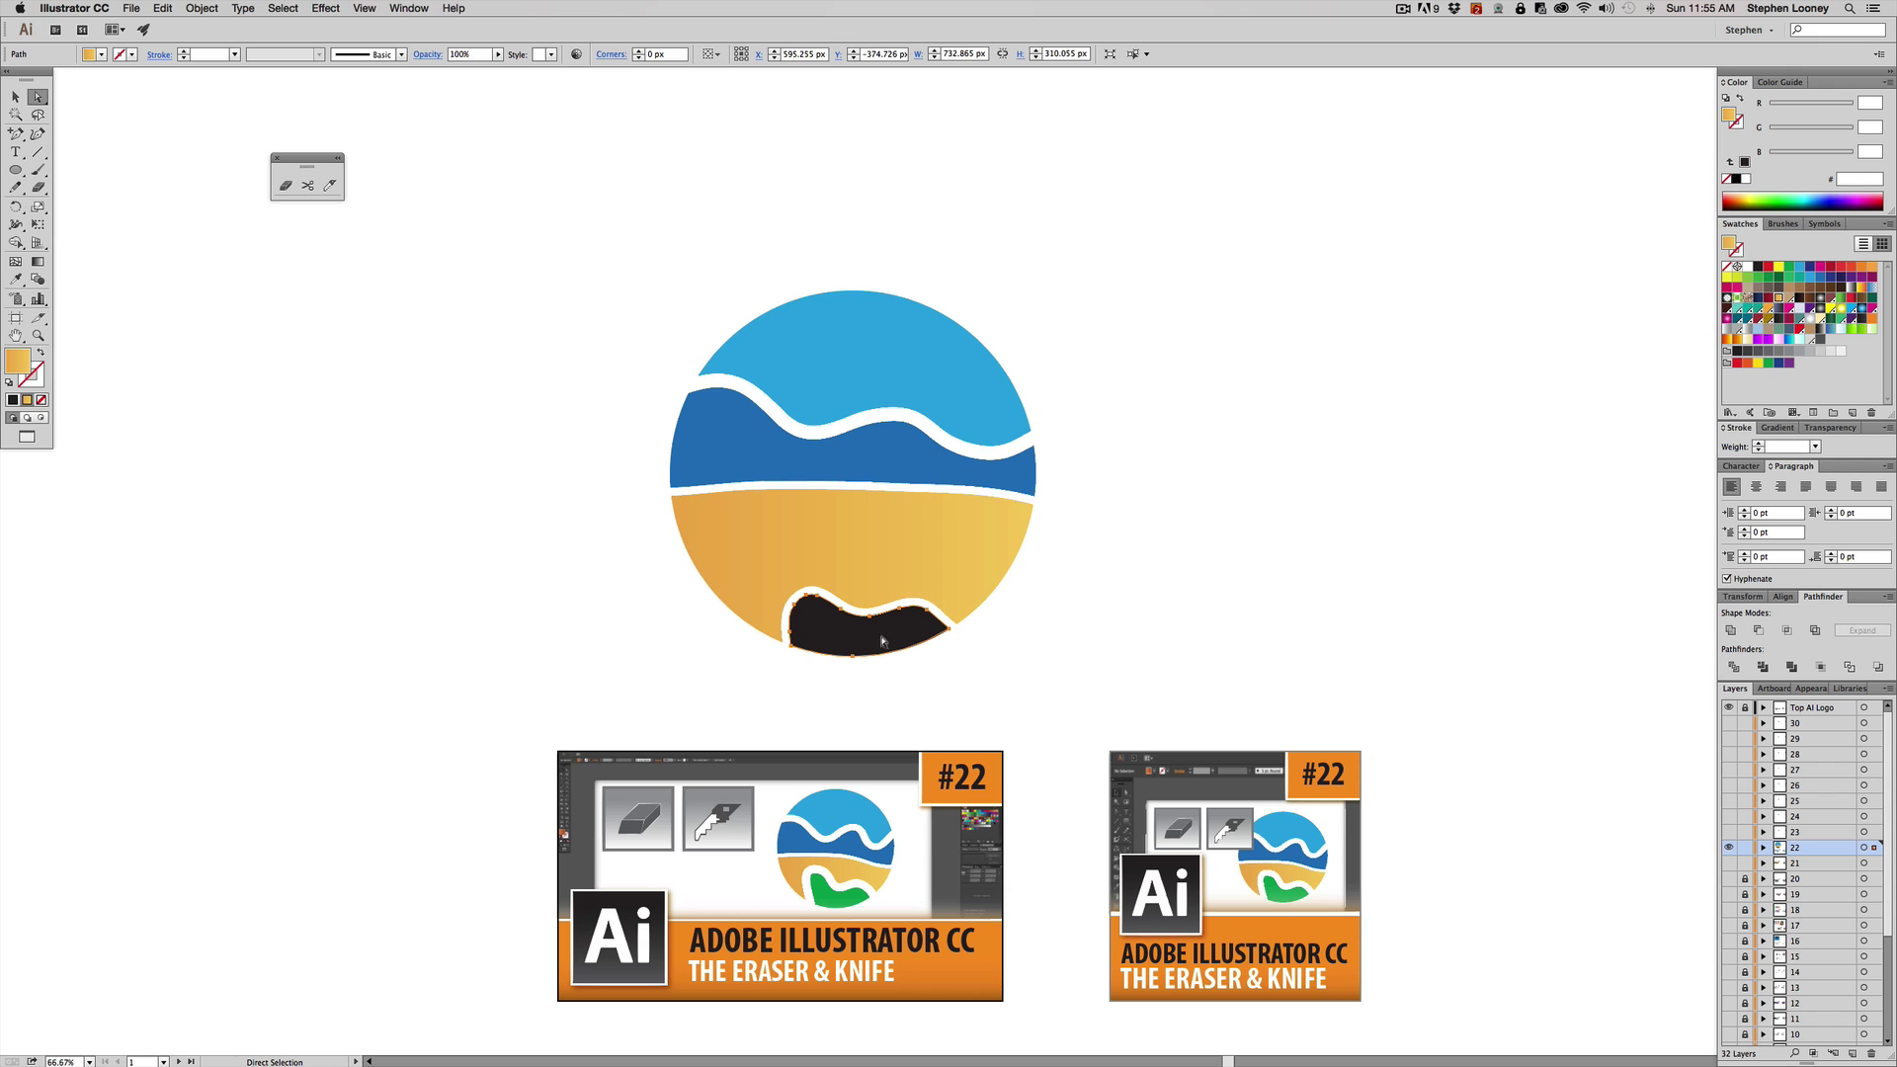
{"action": "left_click", "coordinate": [1790, 269]}
{"action": "left_click", "coordinate": [1110, 415]}
Drag the dark-blue wave, sand and other pieces apart to show they are separate
{"action": "scroll", "coordinate": [1109, 436], "scroll_direction": "right", "scroll_amount": 2}
{"action": "left_click_drag", "start_coordinate": [767, 350], "coordinate": [854, 301]}
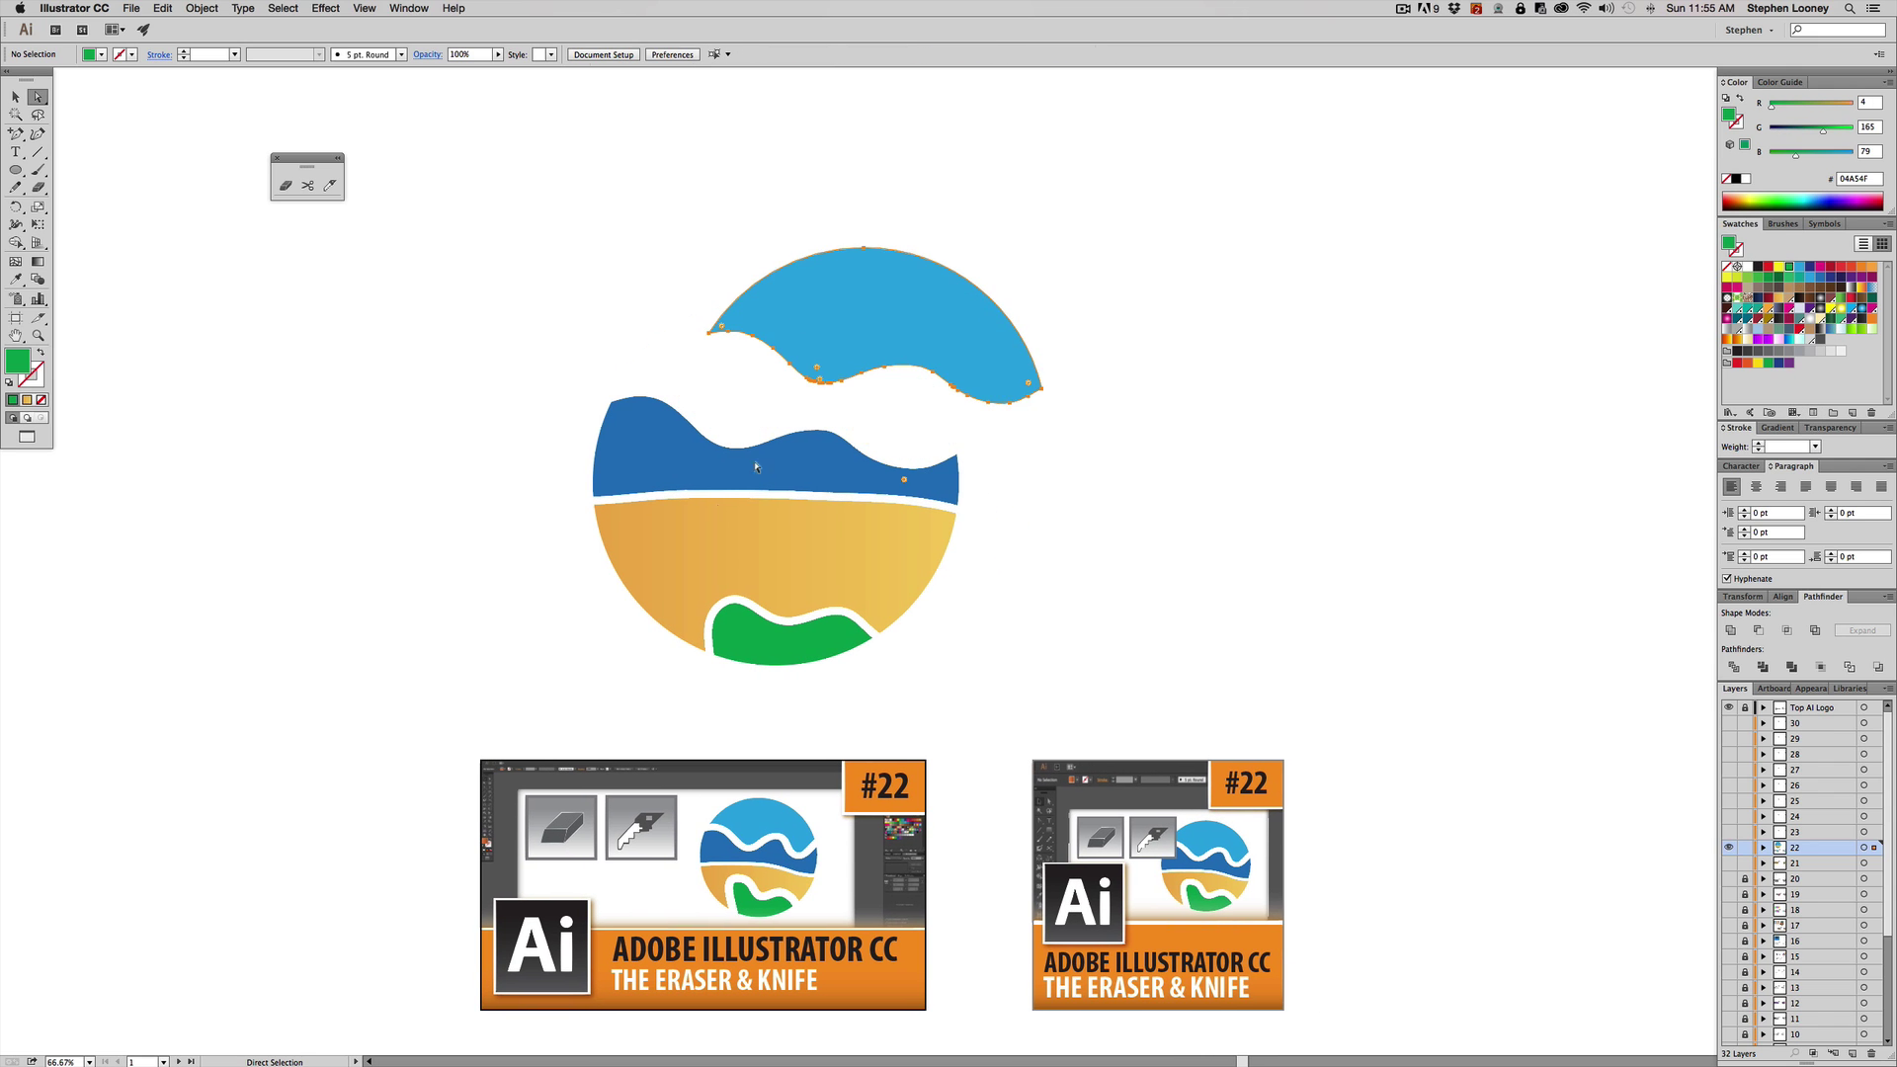
{"action": "left_click_drag", "start_coordinate": [756, 467], "coordinate": [341, 400]}
{"action": "left_click", "coordinate": [732, 509]}
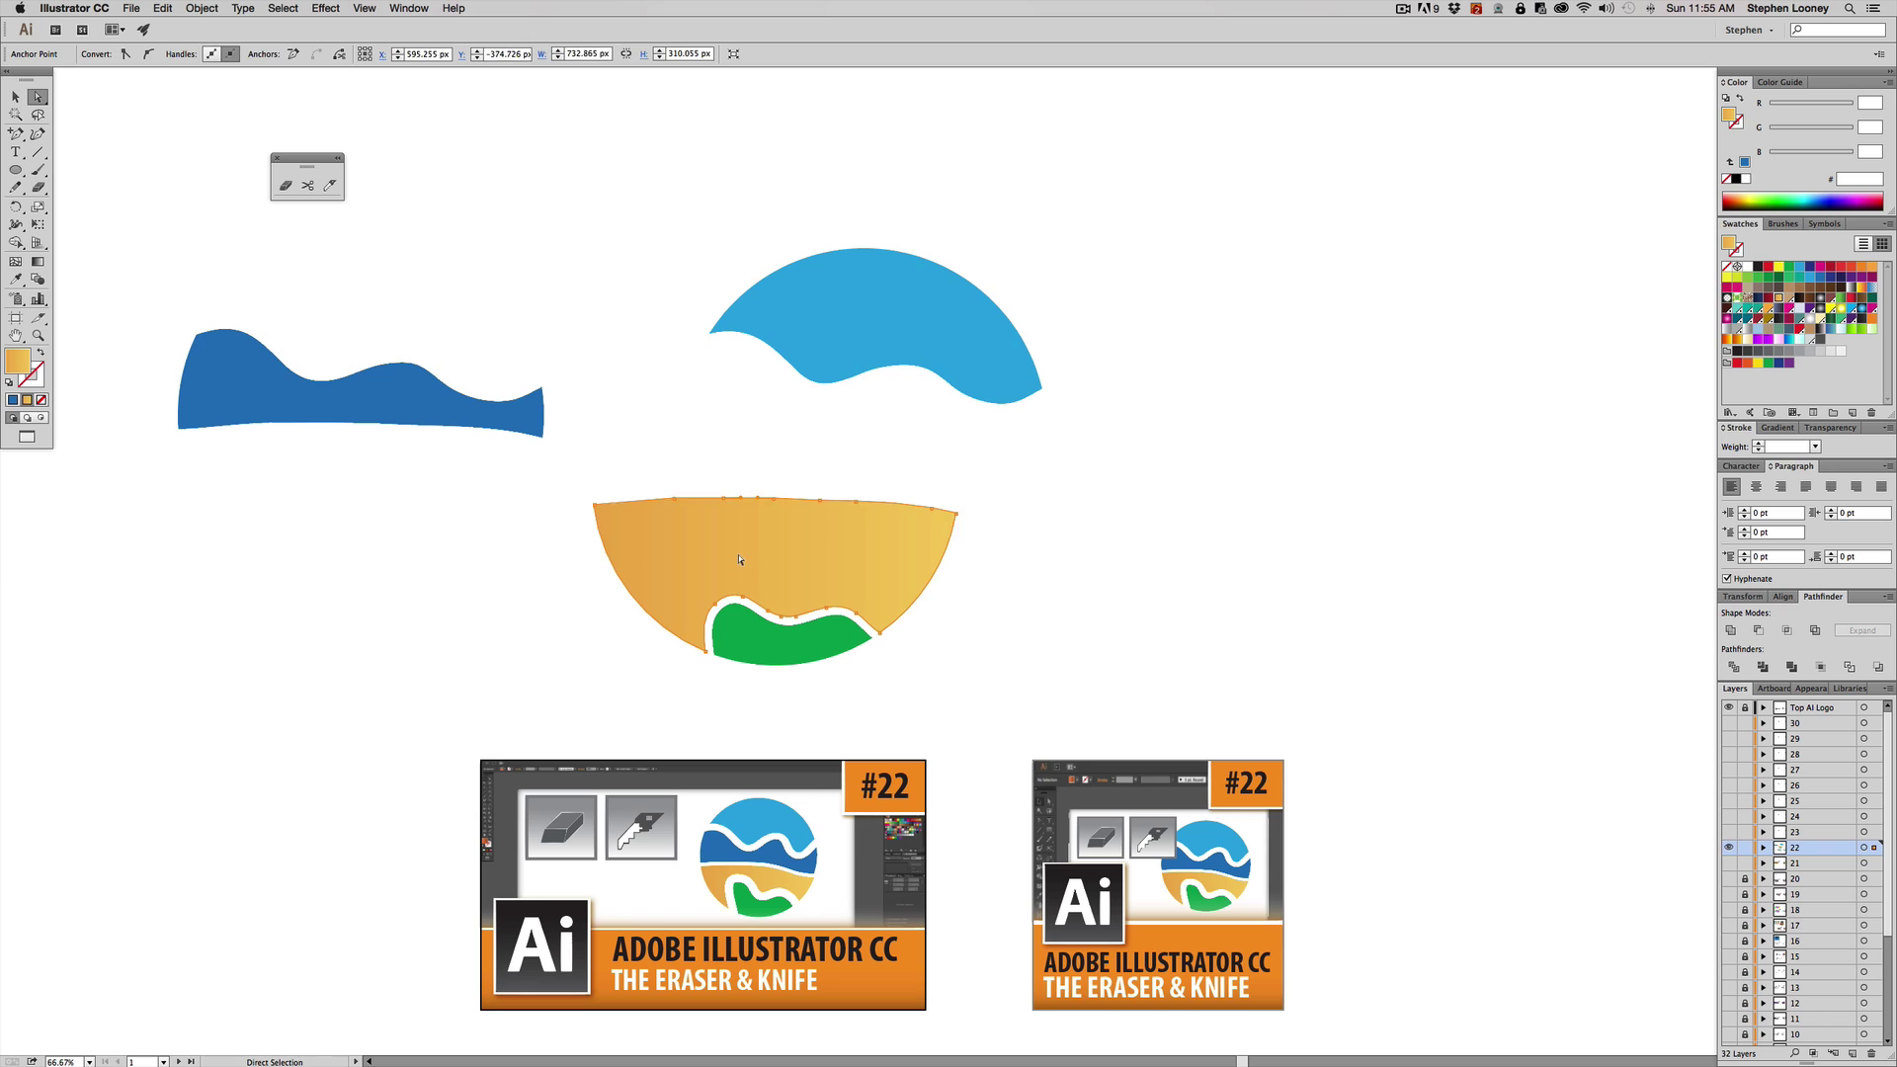
{"action": "left_click_drag", "start_coordinate": [739, 559], "coordinate": [202, 553]}
{"action": "left_click", "coordinate": [770, 638]}
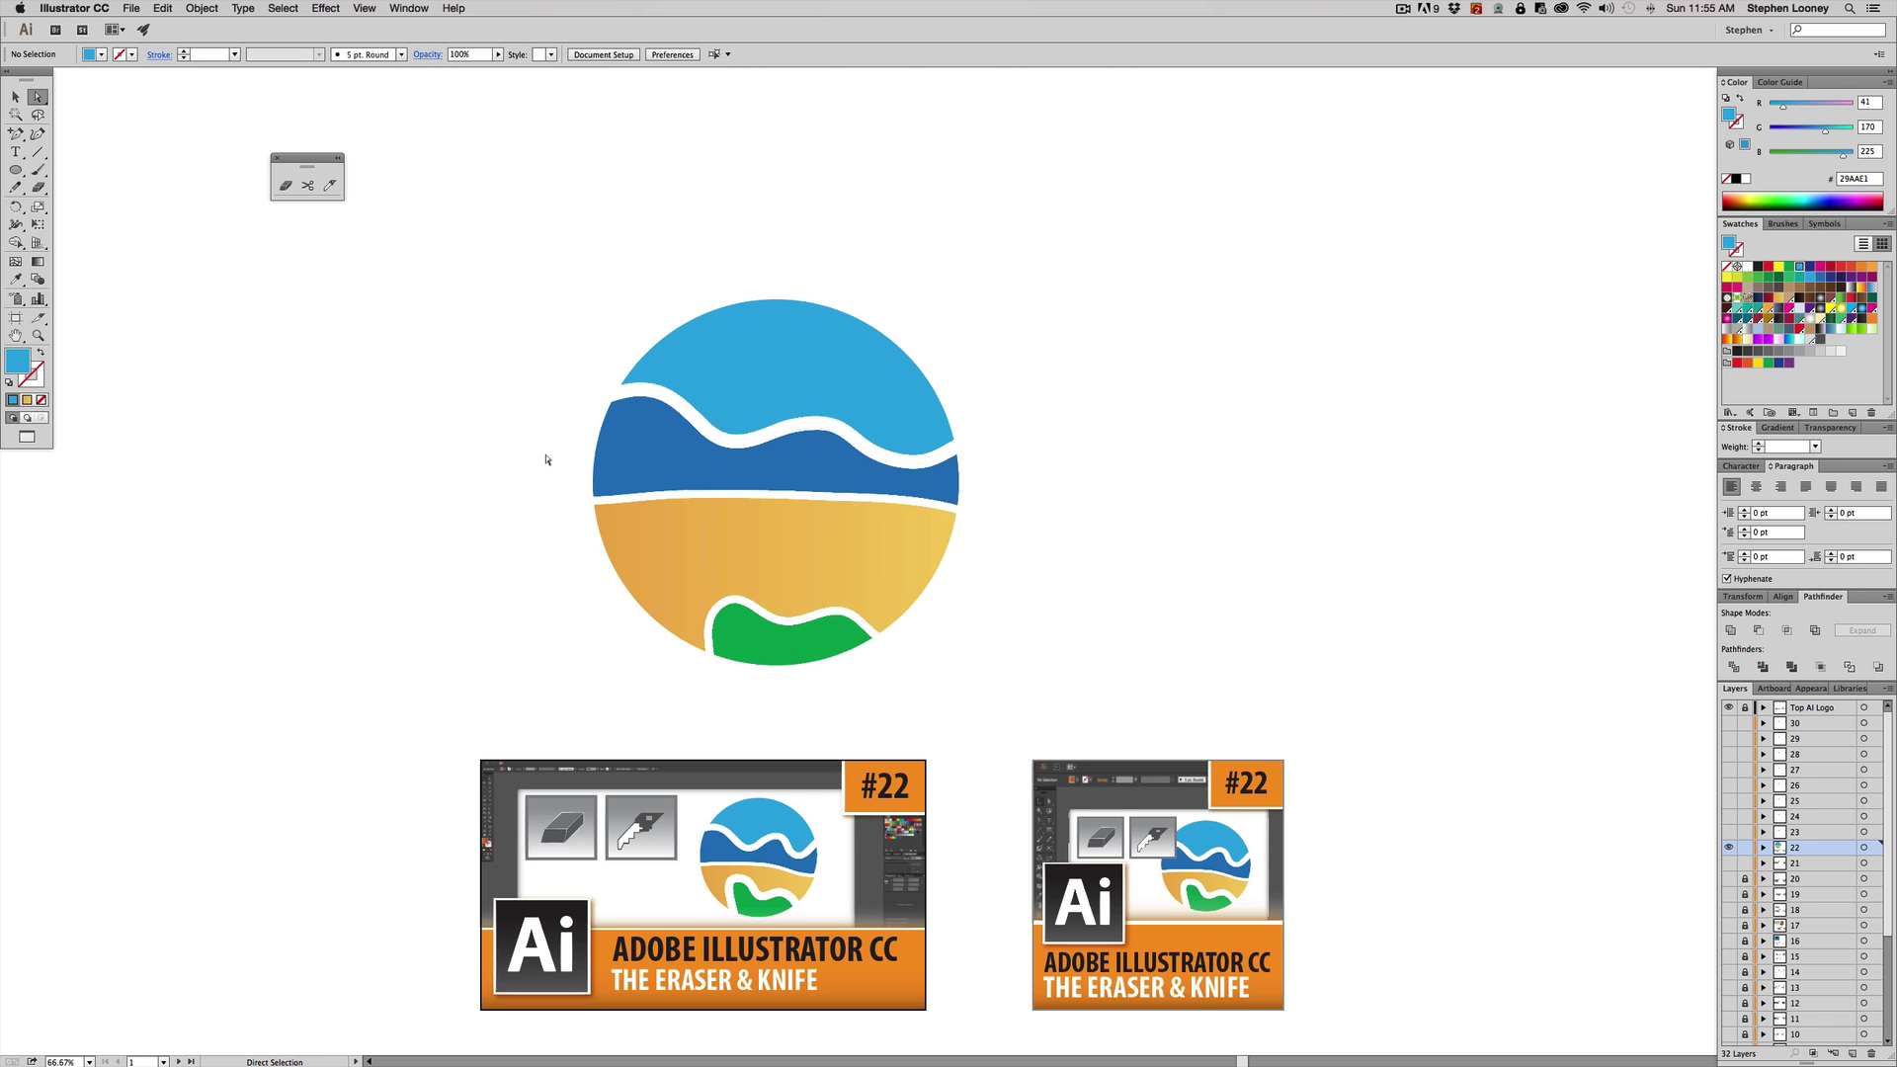
{"action": "left_click_drag", "start_coordinate": [546, 452], "coordinate": [482, 288]}
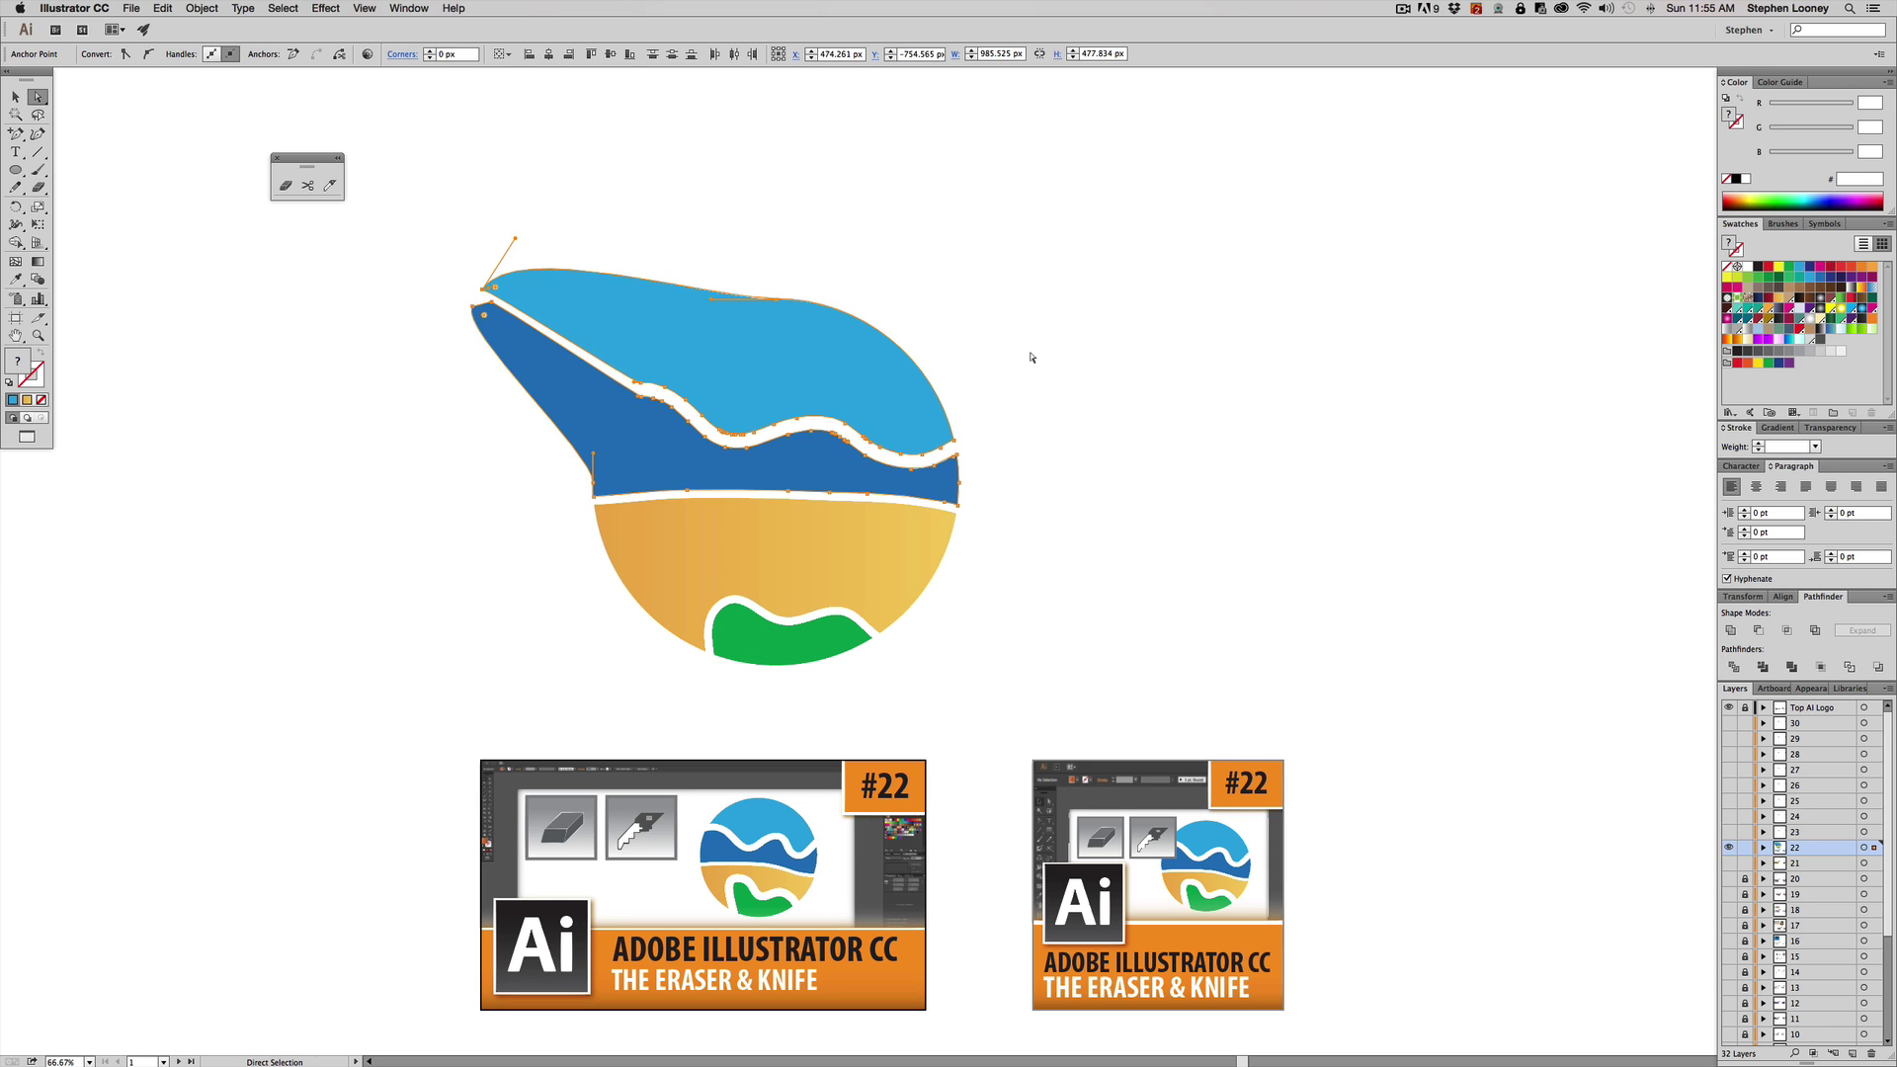
Select the sky shape and undo the stretching to restore the complete circle logo
{"action": "left_click", "coordinate": [796, 422]}
{"action": "key", "text": "v"}
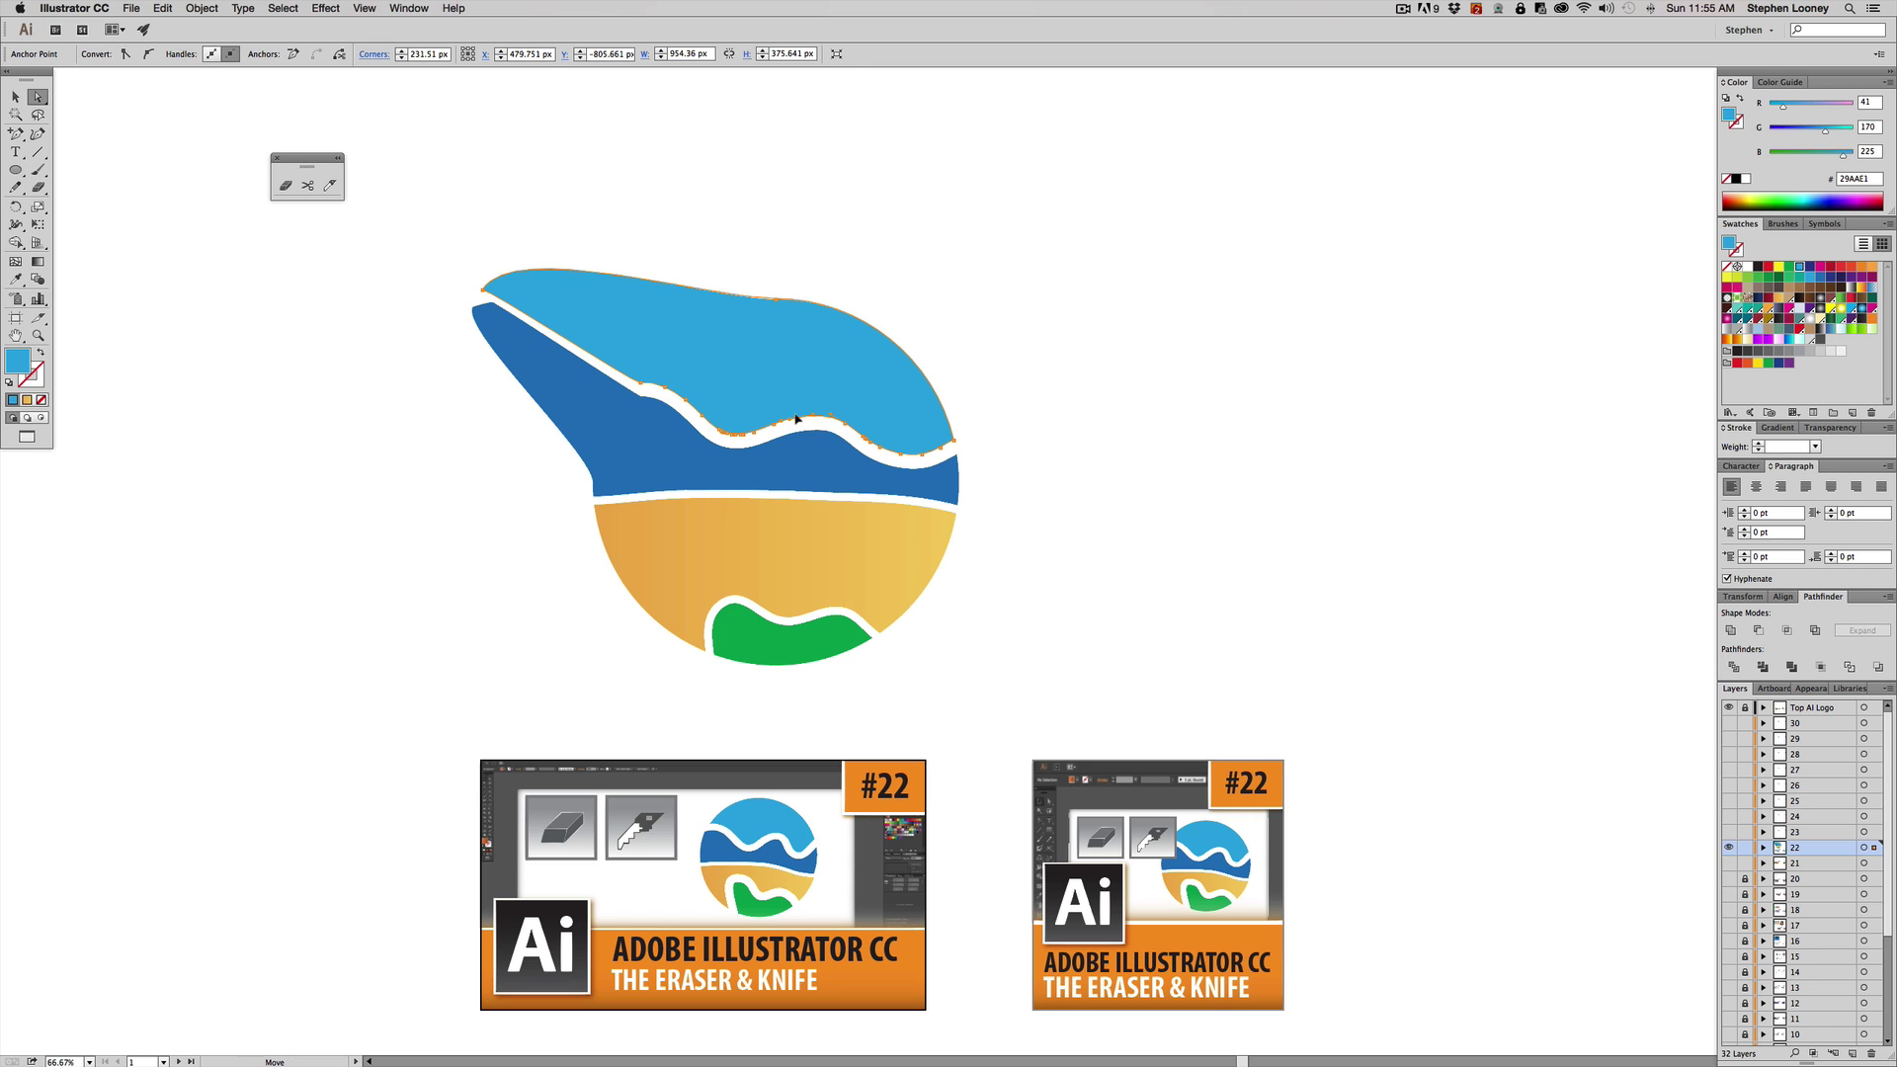
{"action": "left_click", "coordinate": [919, 400]}
{"action": "key", "text": "ctrl+z"}
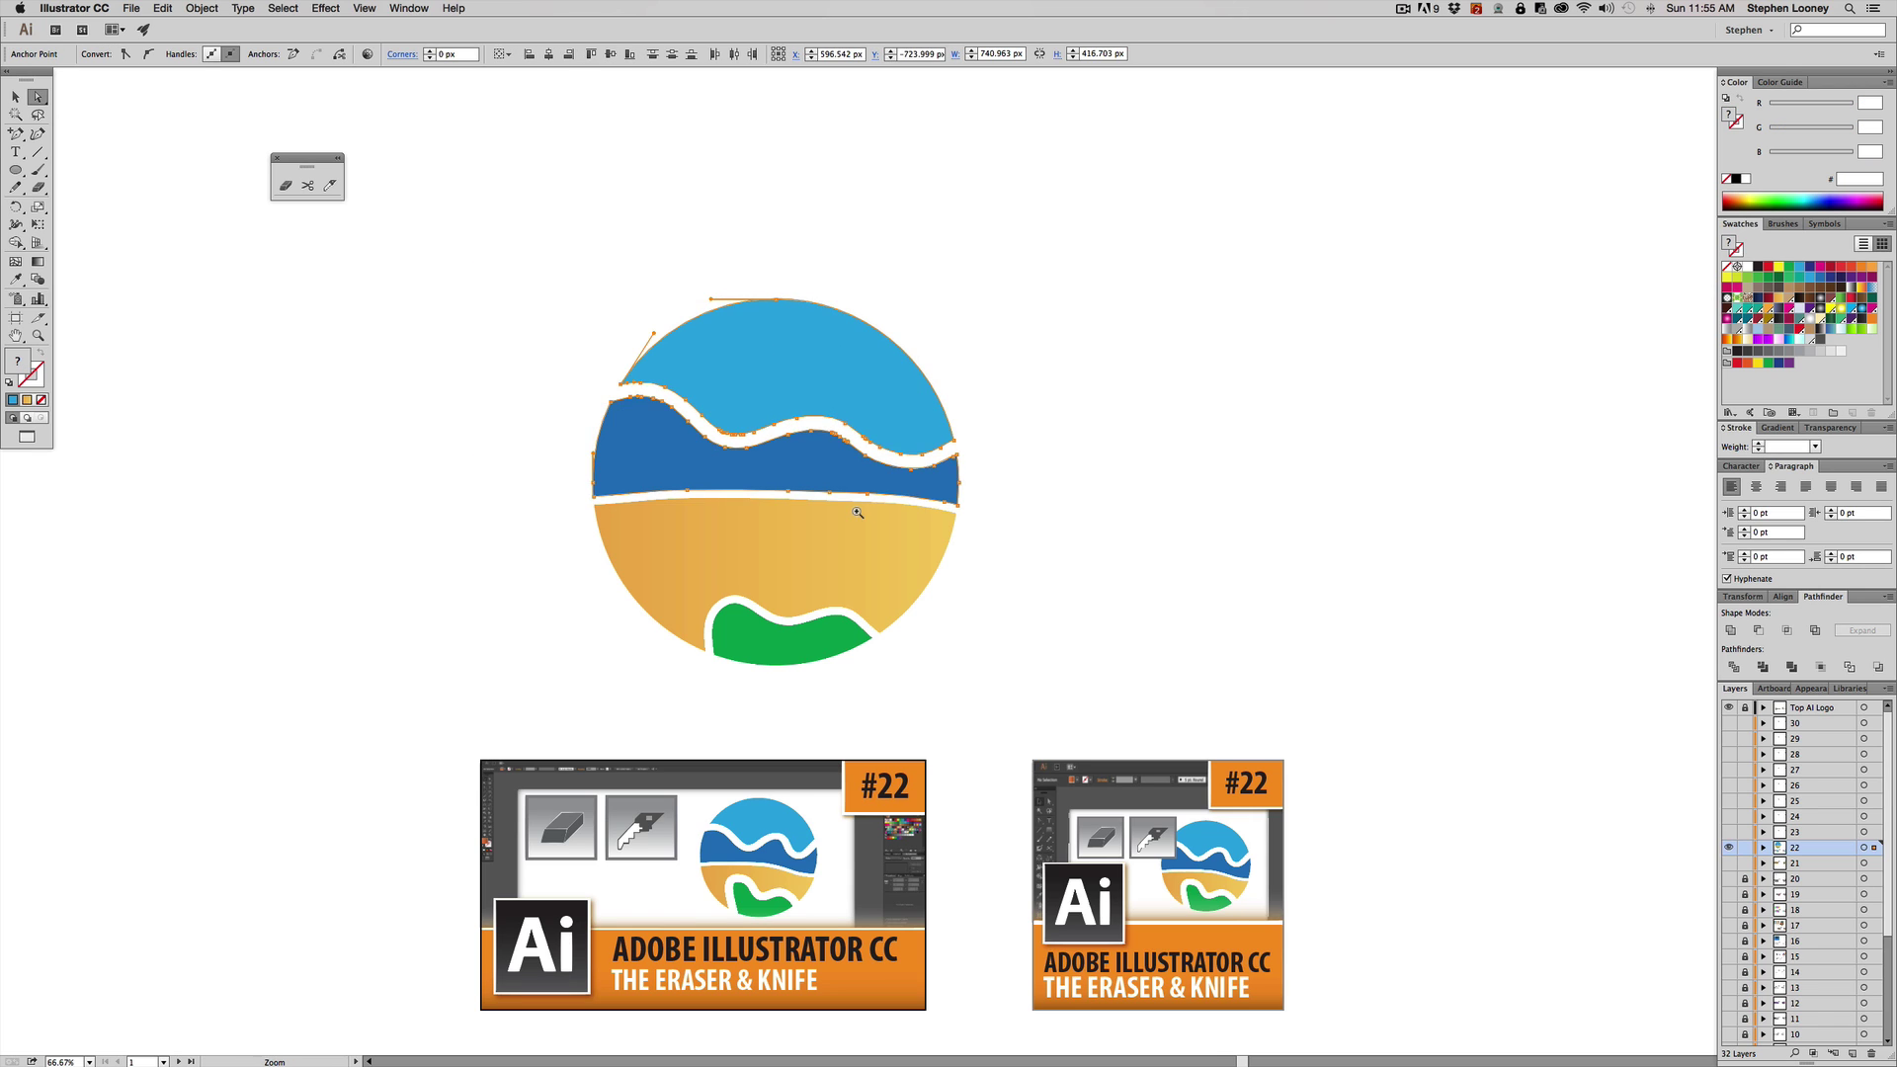
{"action": "scroll", "coordinate": [860, 512], "scroll_direction": "down", "scroll_amount": 3}
{"action": "scroll", "coordinate": [906, 668], "scroll_direction": "up", "scroll_amount": 3}
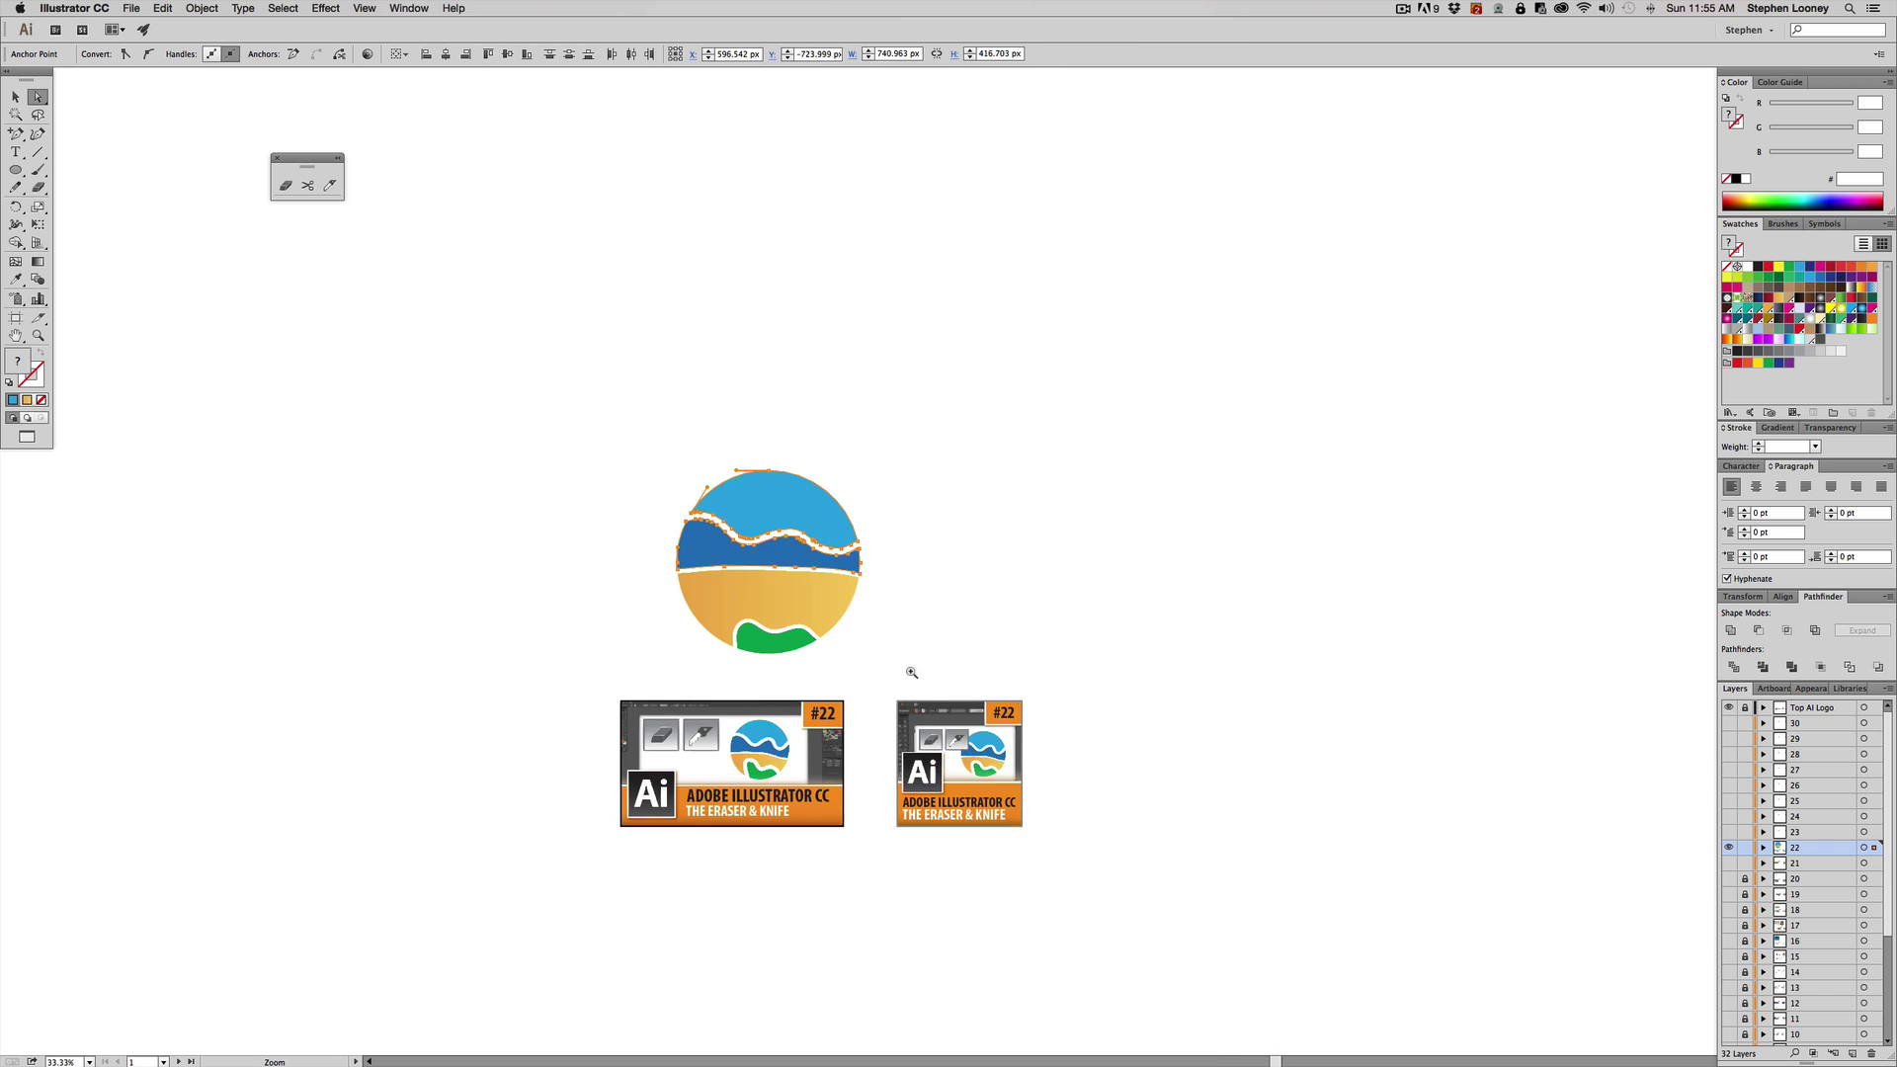